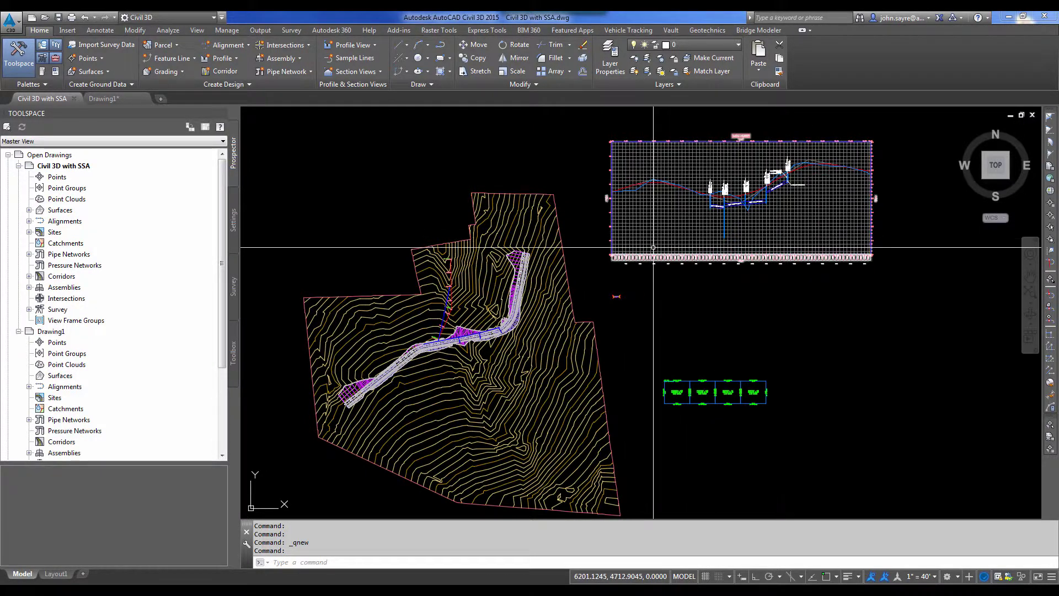
# Close the Civil 3D with SSA drawing, answering the save prompt.
pyautogui.scroll(5, 742, 175)
pyautogui.scroll(-5, 565, 400)
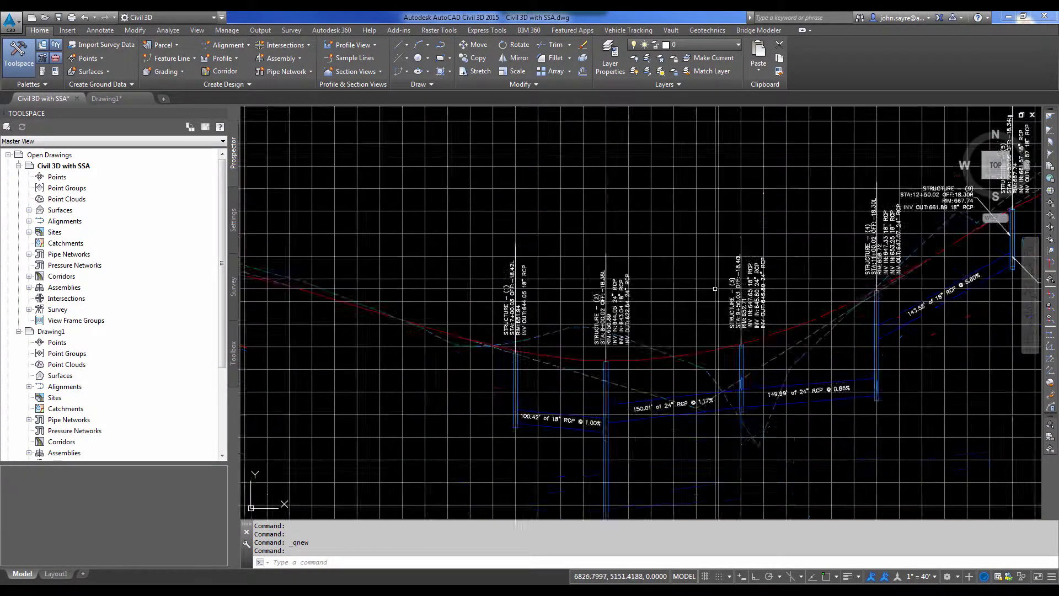
pyautogui.scroll(1, 565, 400)
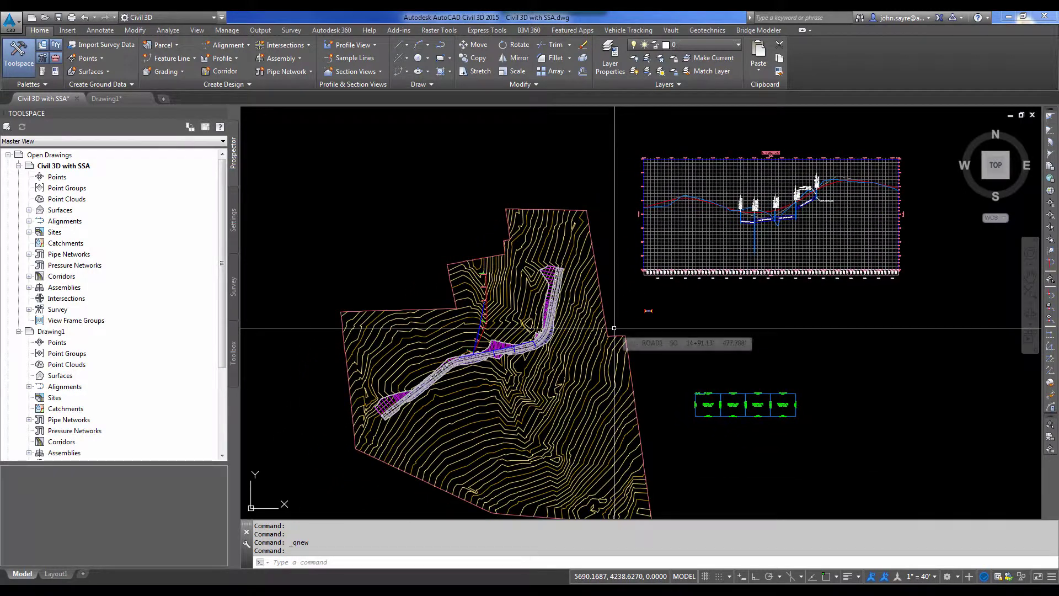
pyautogui.scroll(-1, 622, 331)
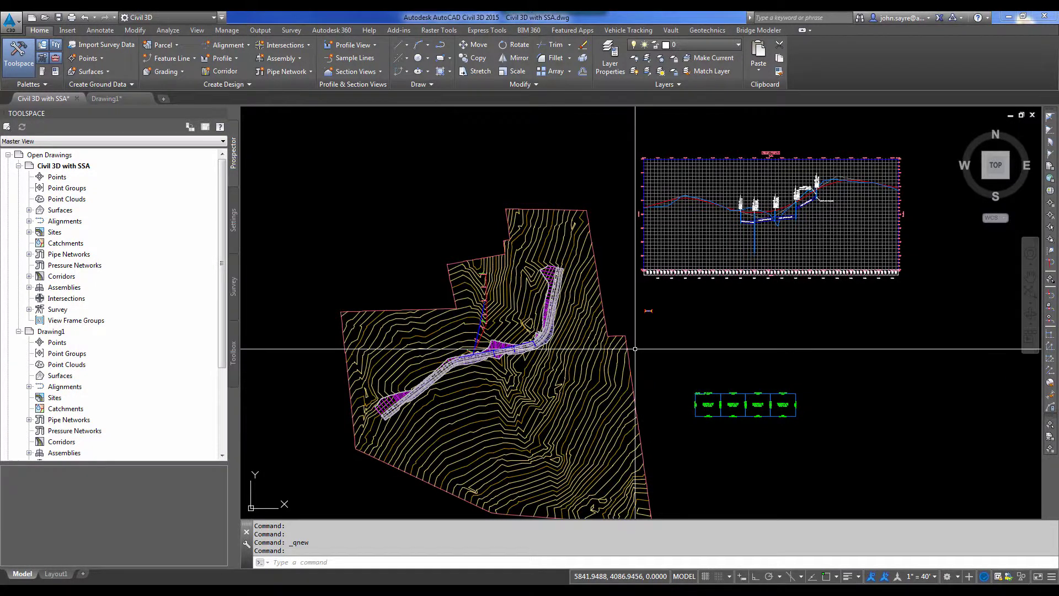
pyautogui.click(77, 98)
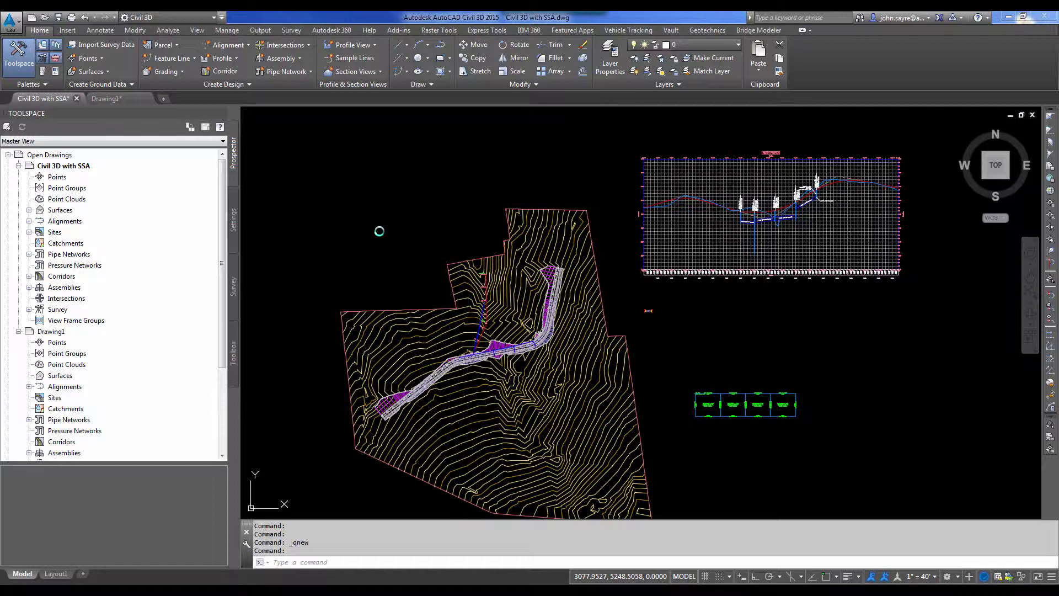
pyautogui.click(572, 329)
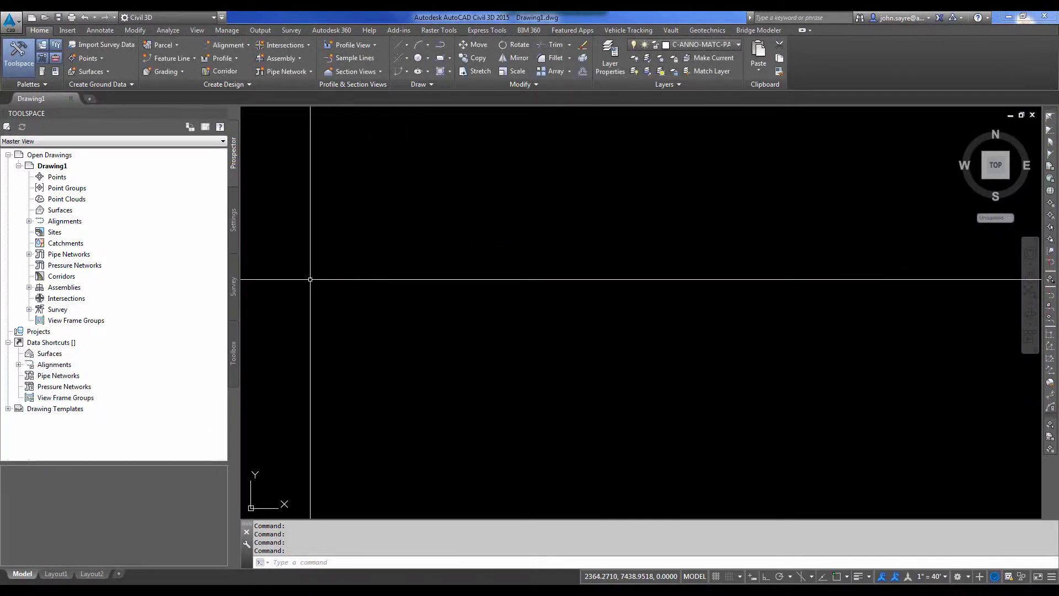
# Run Export Civil 3D to Bentley GEOPAK from the Civil Engineering Data Translator 2015 toolbox.
pyautogui.click(234, 353)
pyautogui.click(8, 153)
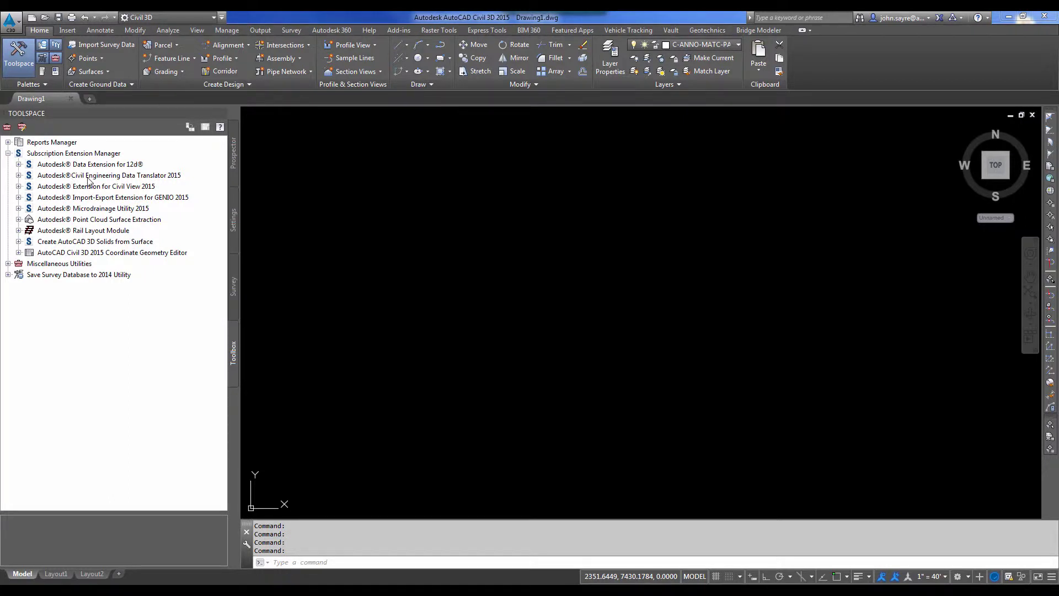
pyautogui.click(19, 175)
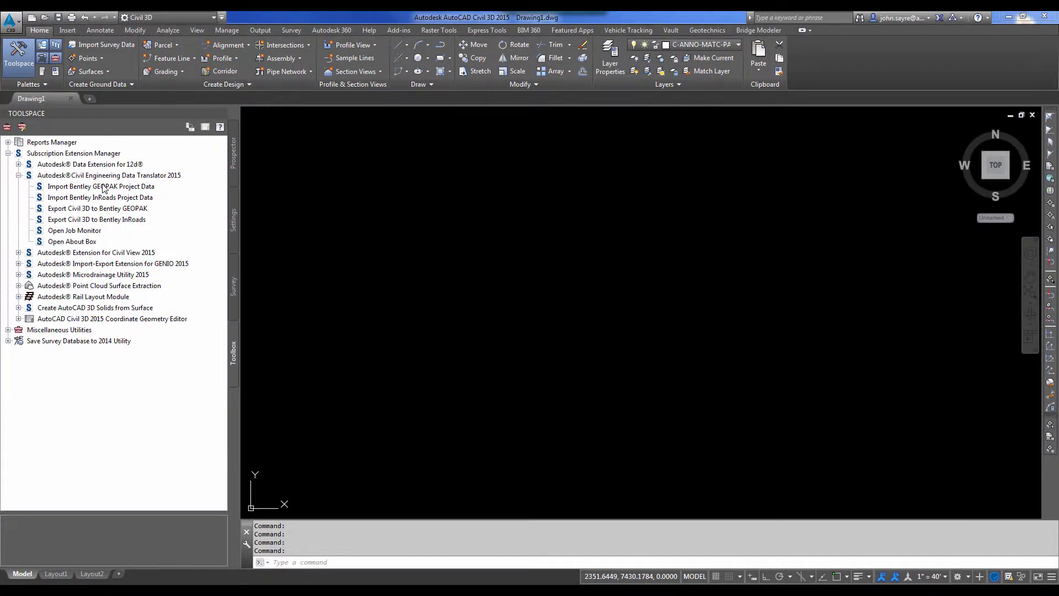
pyautogui.click(111, 208)
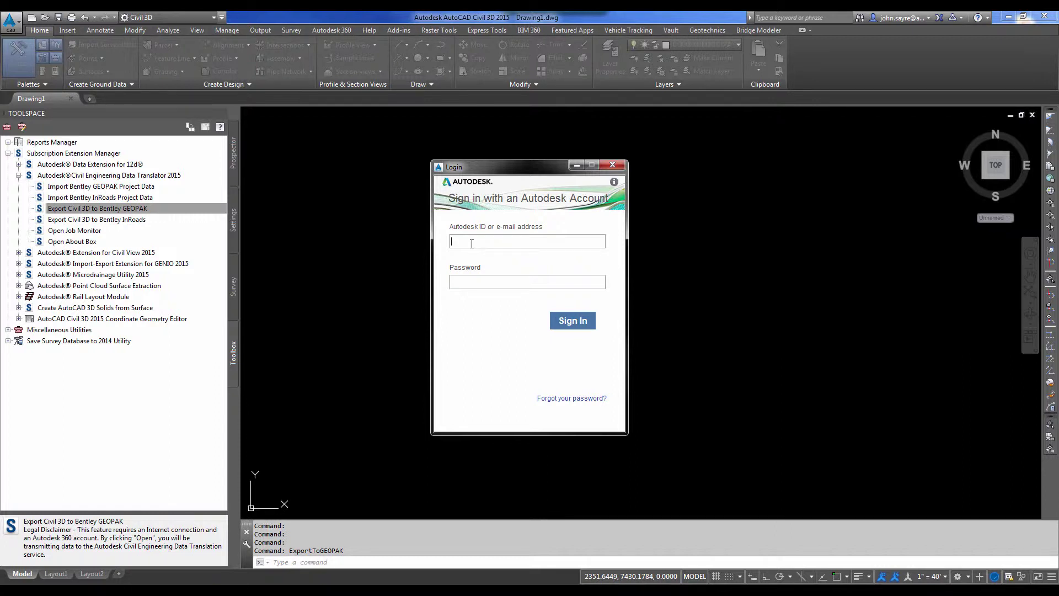
# Sign in to the Autodesk account and submit Civil 3D with SSA.dwg for GEOPAK export.
pyautogui.press('Tab')
pyautogui.press('Return')
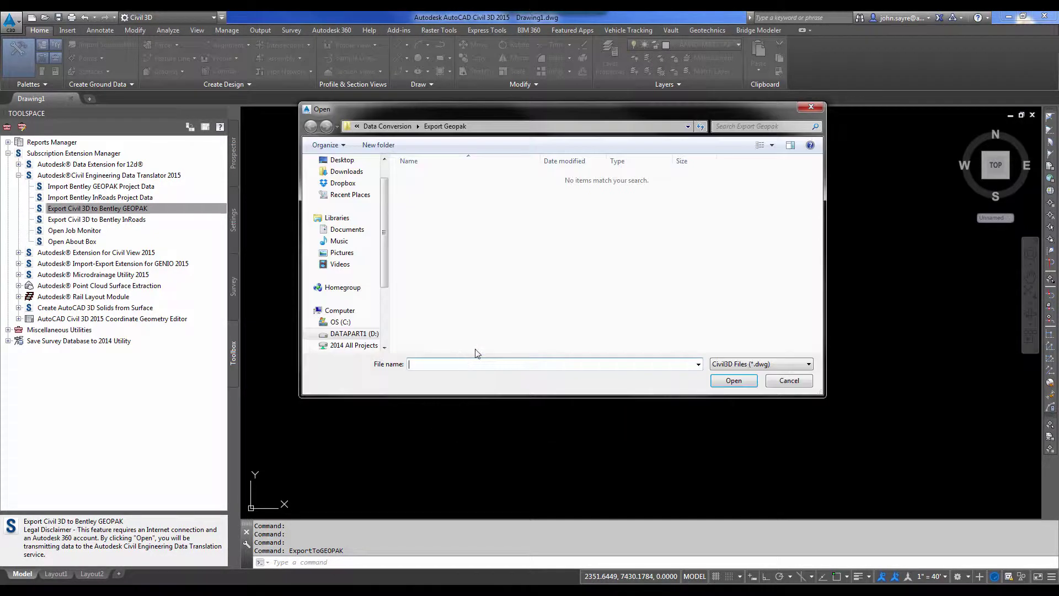
pyautogui.click(389, 127)
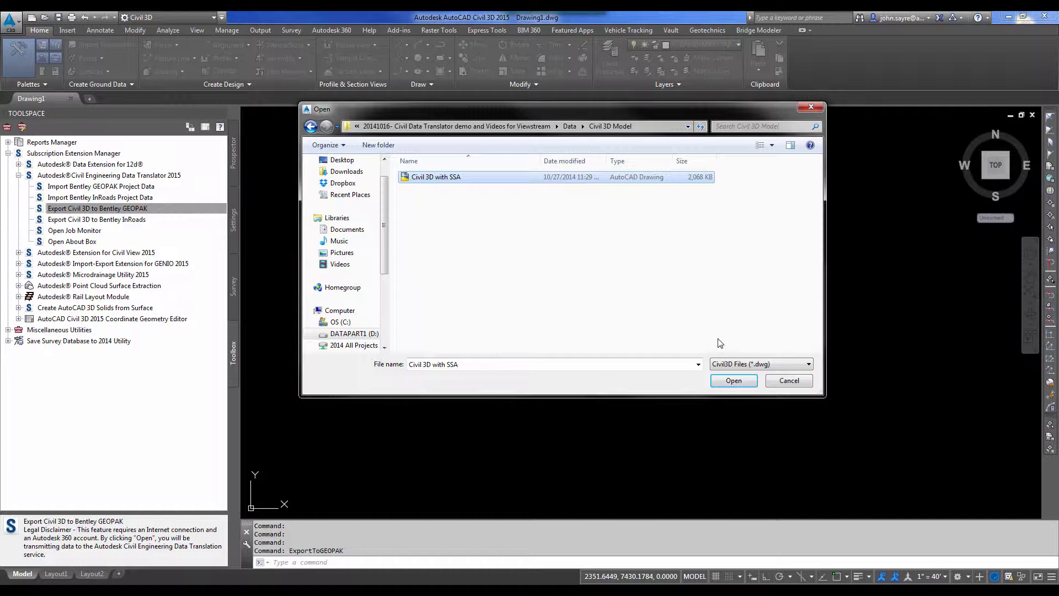
pyautogui.click(736, 380)
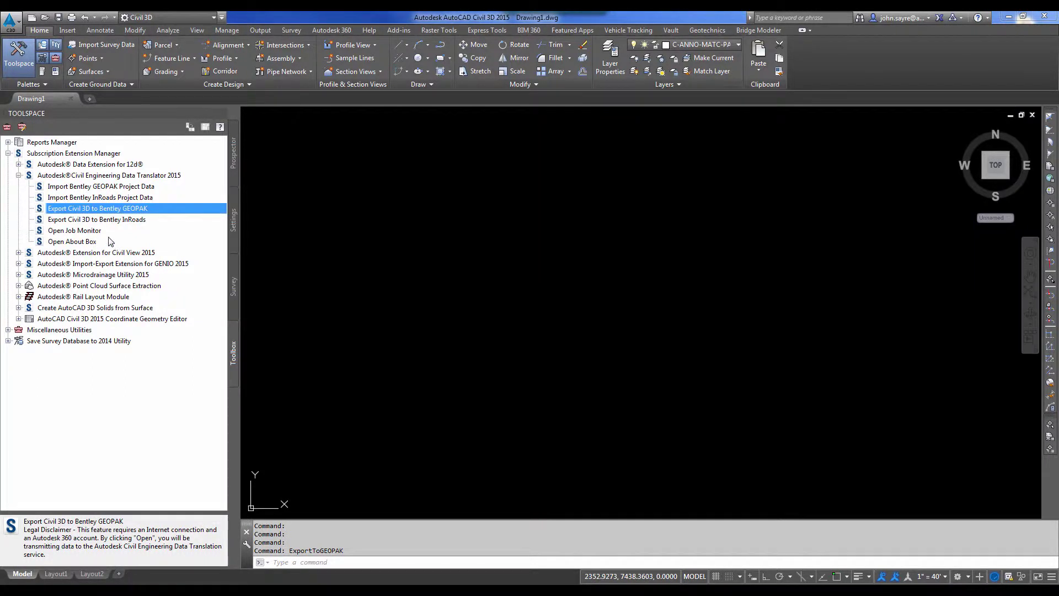
# Open the Job Monitor, widen the Type column, and delete the ROAD1_SURF-001, EG-001.tin and job100.gpk jobs.
pyautogui.doubleClick(85, 231)
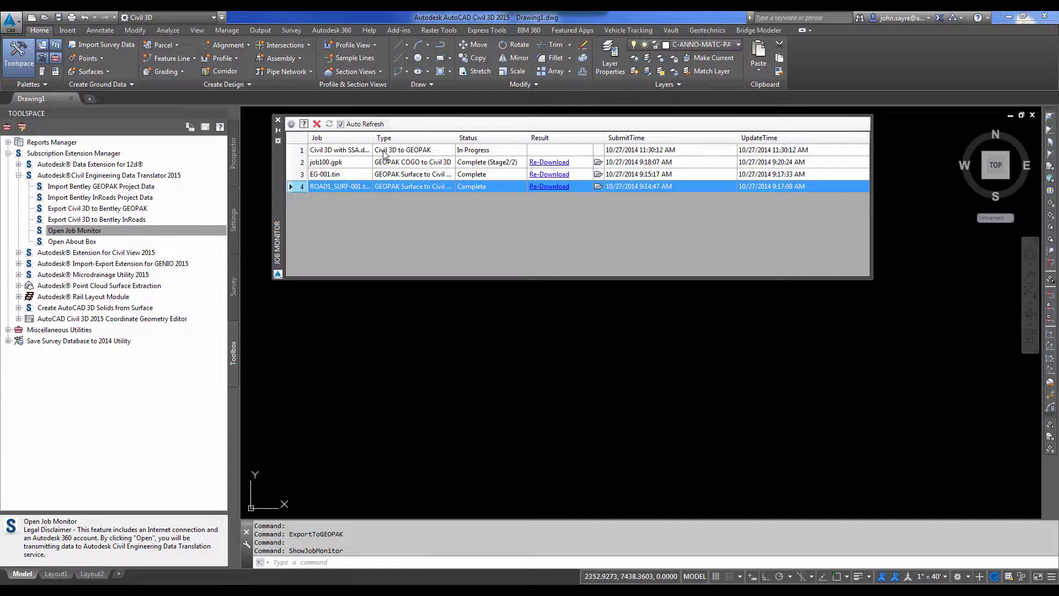
pyautogui.moveTo(456, 138); pyautogui.dragTo(485, 137)
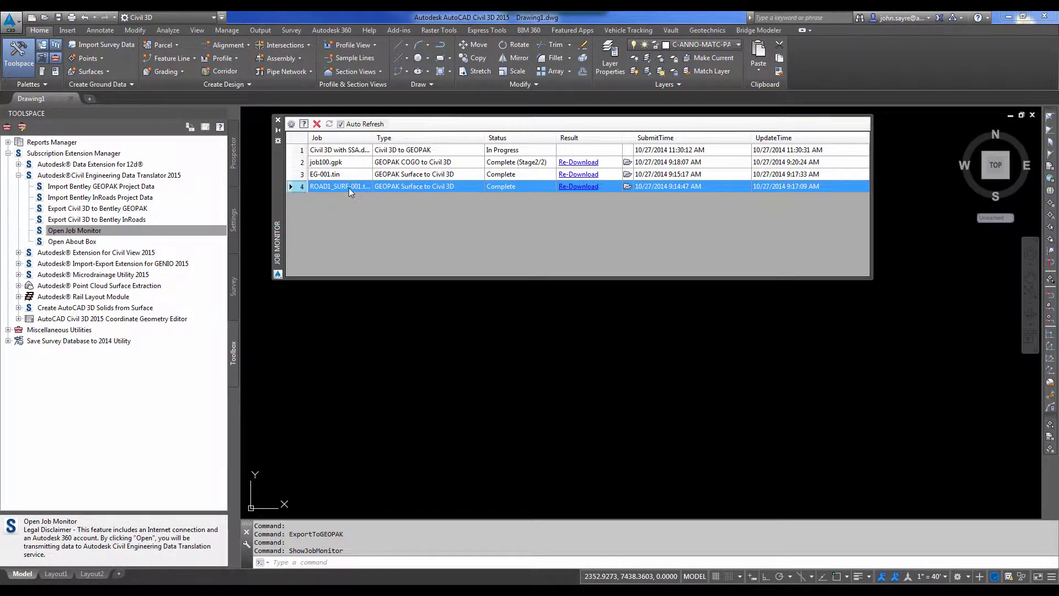
pyautogui.click(317, 124)
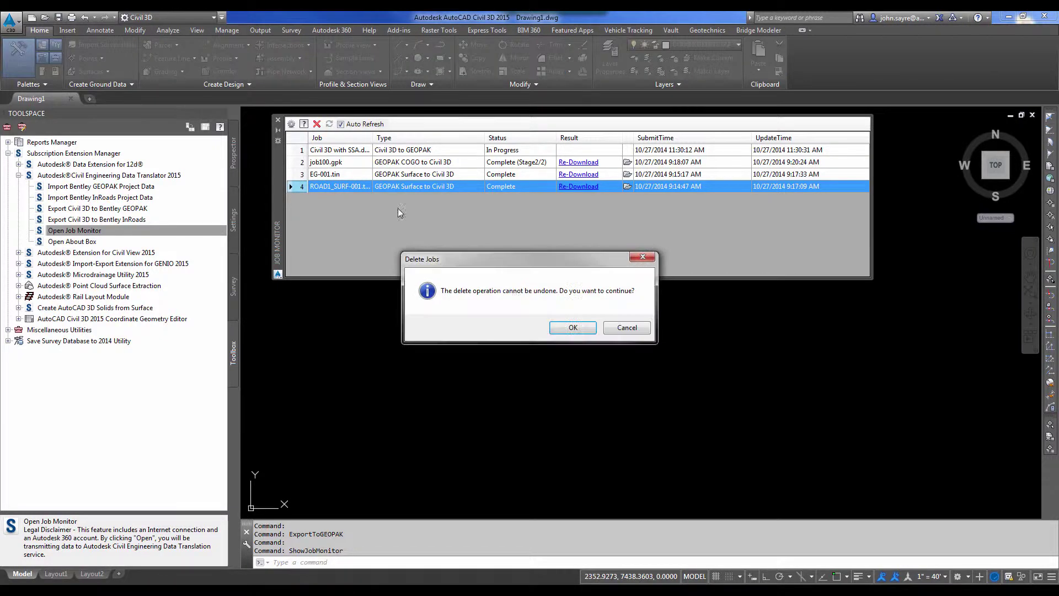
pyautogui.click(572, 328)
pyautogui.click(317, 123)
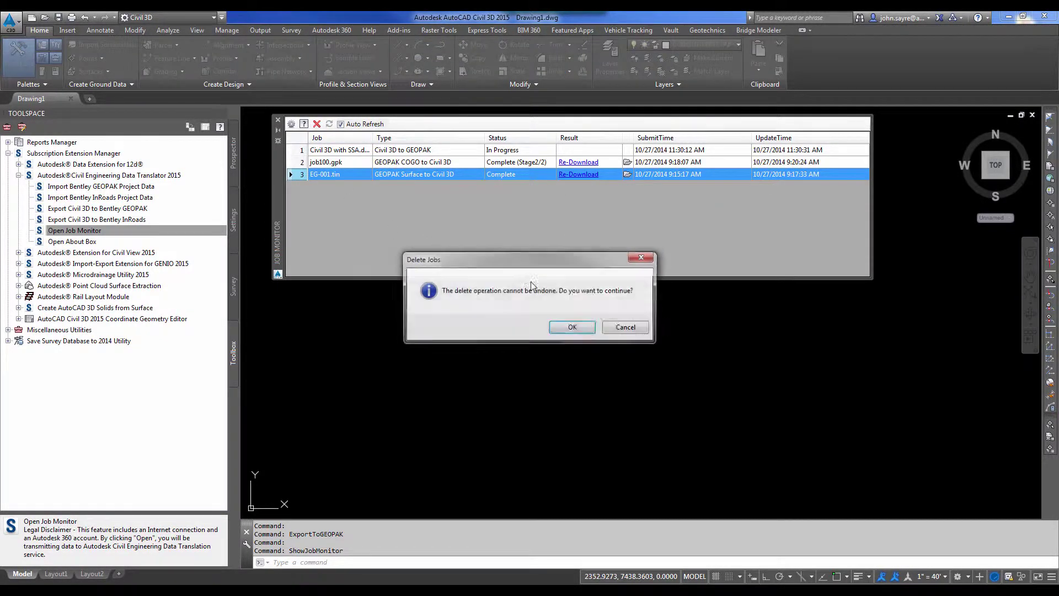
pyautogui.click(570, 329)
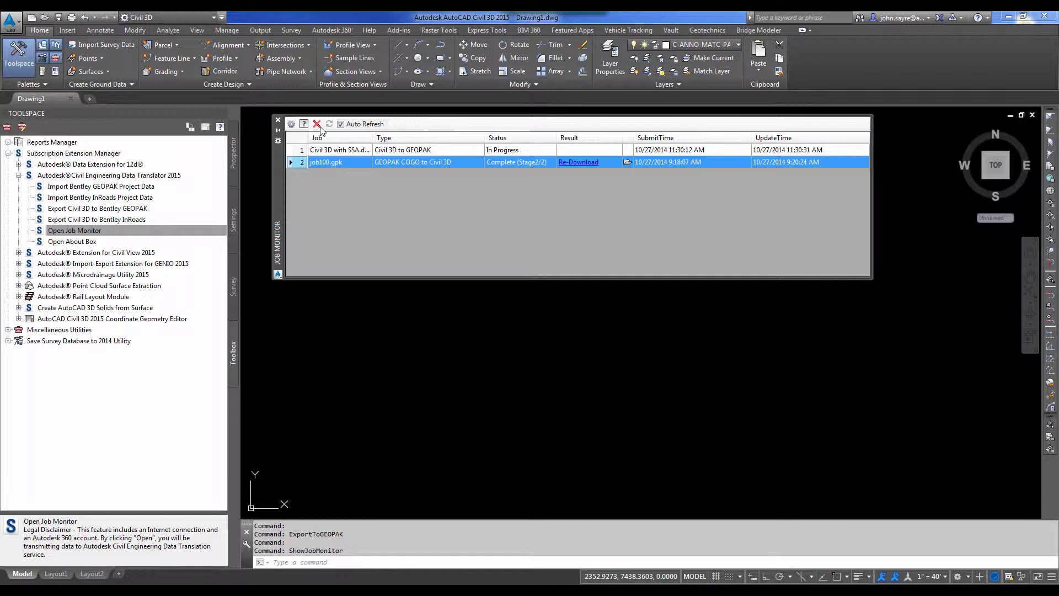
pyautogui.click(316, 123)
pyautogui.click(570, 330)
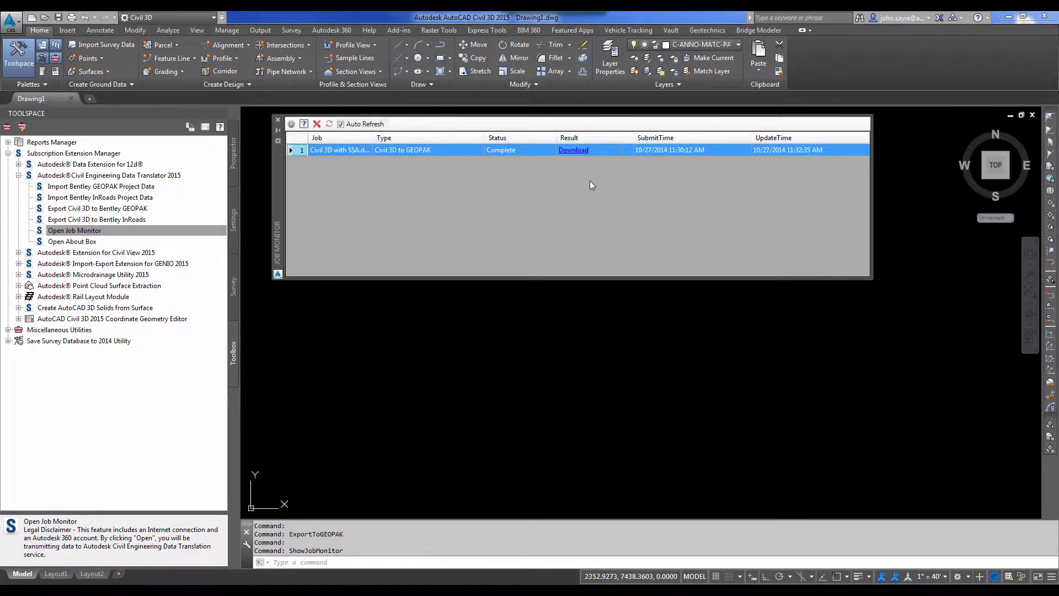
# Download the job results to D:\Projects 2014\...\Data Conversion\Export Geopak.
pyautogui.click(575, 152)
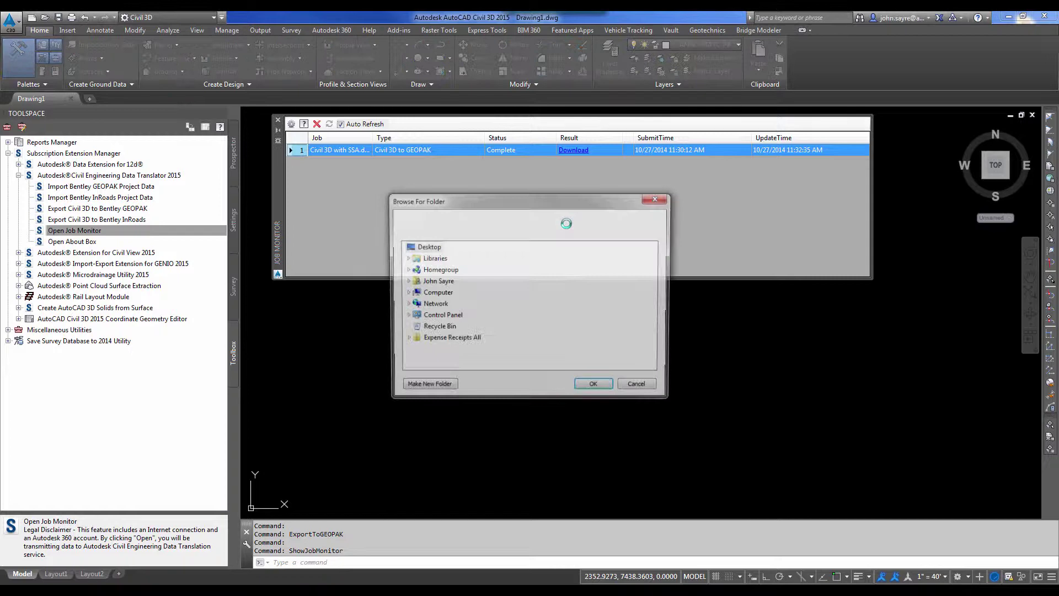
pyautogui.click(405, 293)
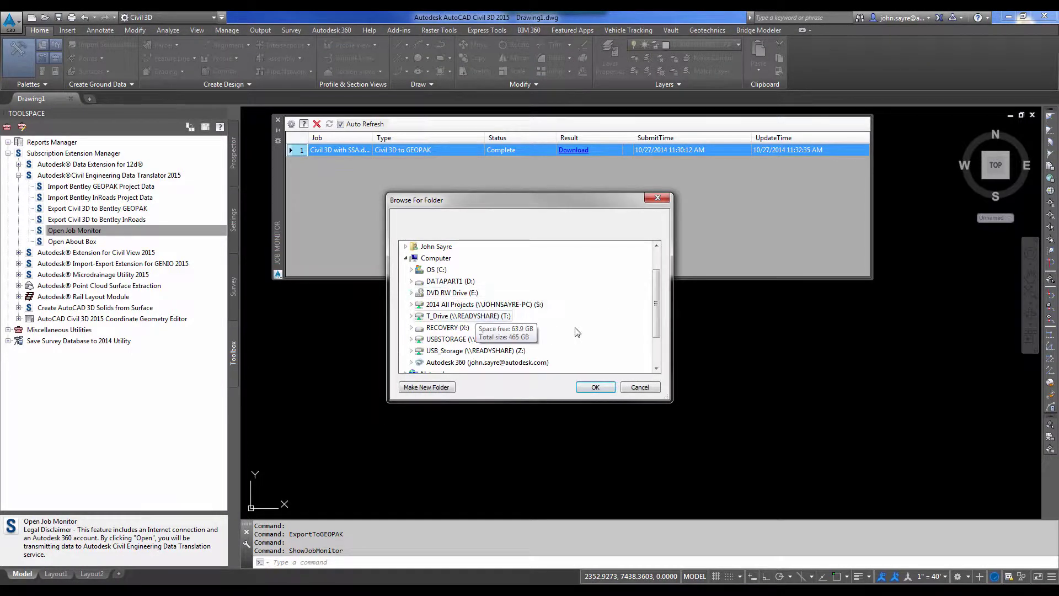
pyautogui.doubleClick(446, 281)
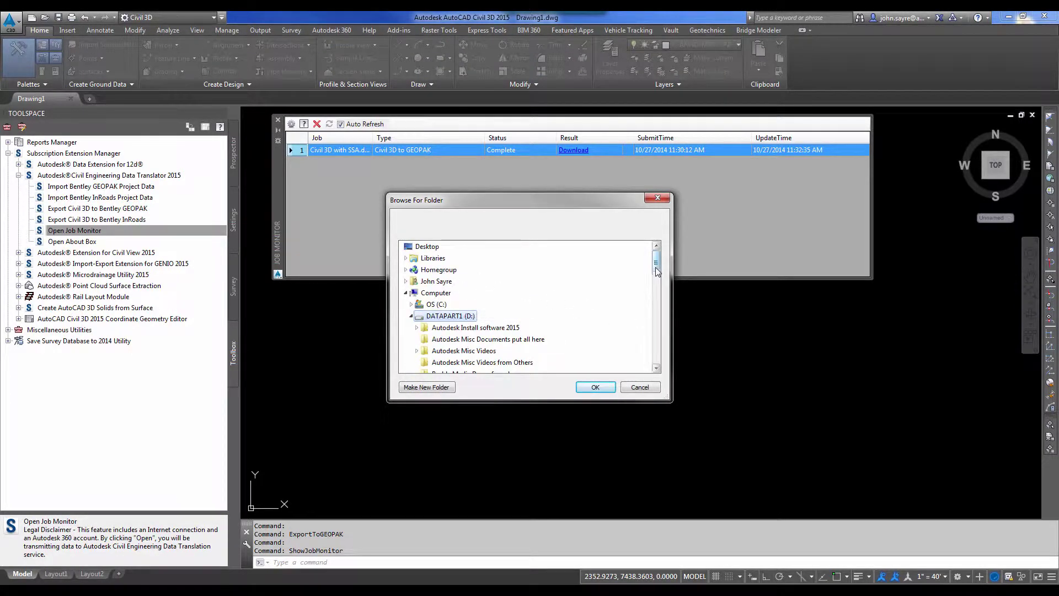
pyautogui.moveTo(656, 274); pyautogui.dragTo(659, 324)
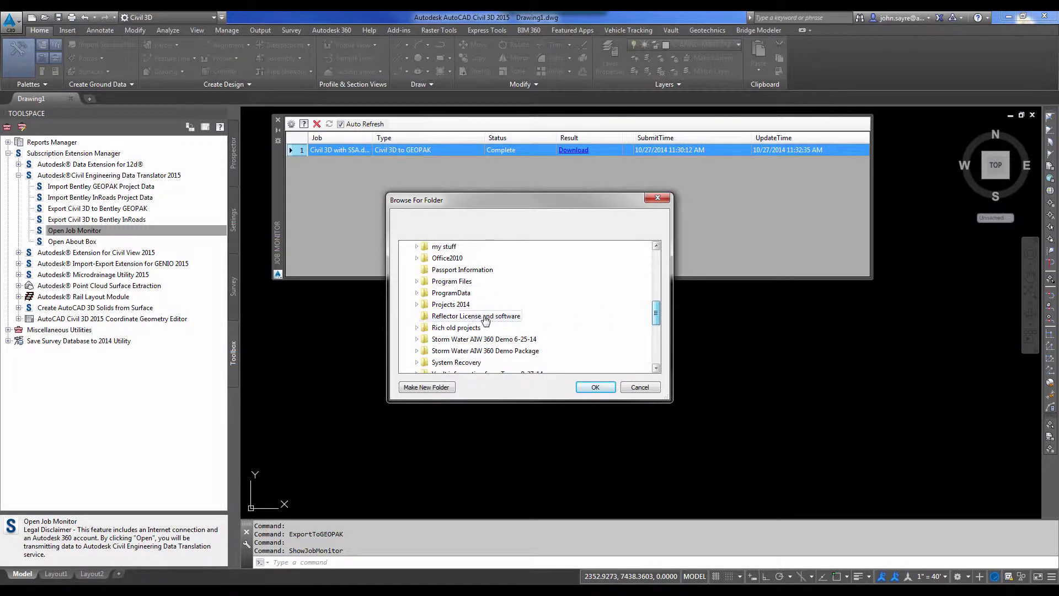
pyautogui.click(416, 304)
pyautogui.scroll(-3, 521, 309)
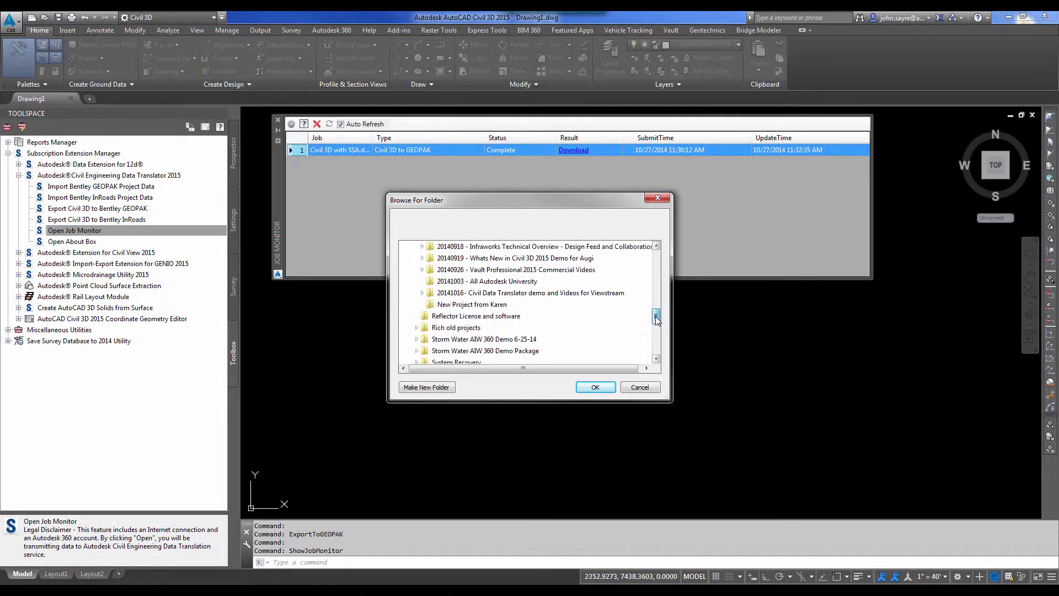
pyautogui.click(422, 281)
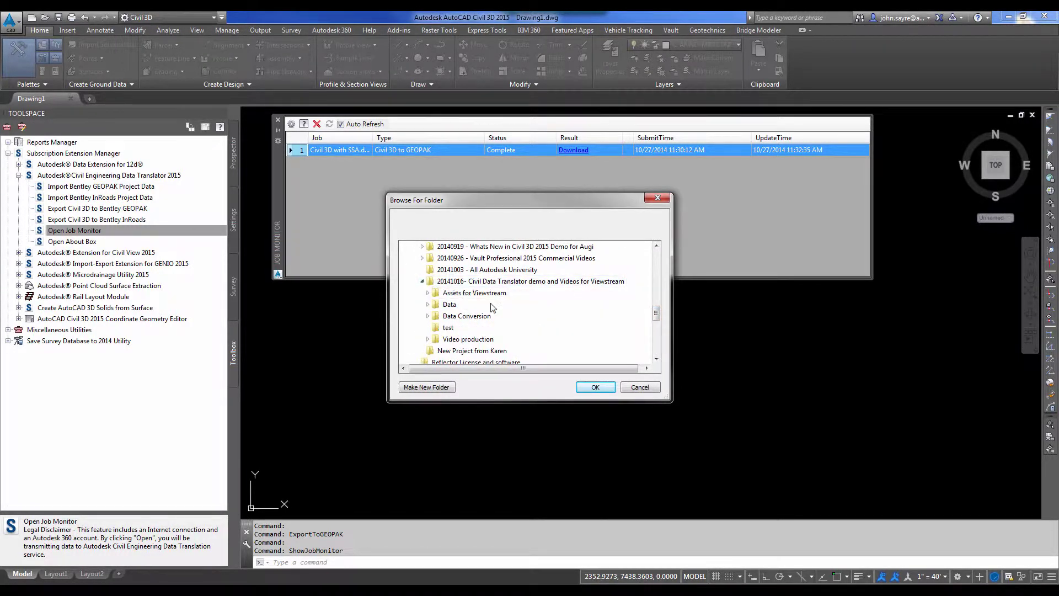
pyautogui.scroll(1, 458, 326)
pyautogui.doubleClick(457, 349)
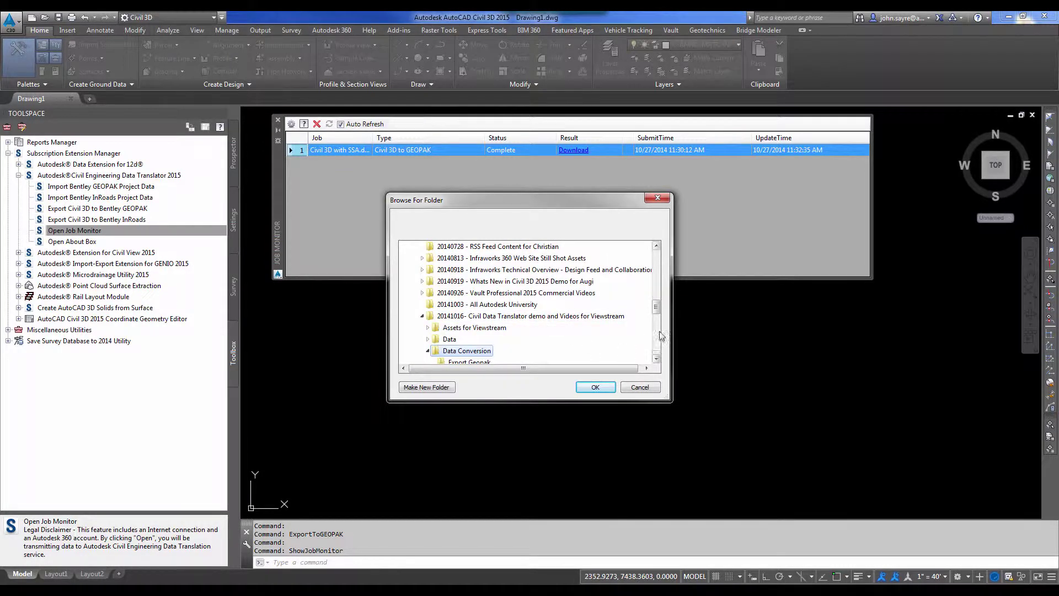
pyautogui.scroll(-1, 657, 321)
pyautogui.click(468, 328)
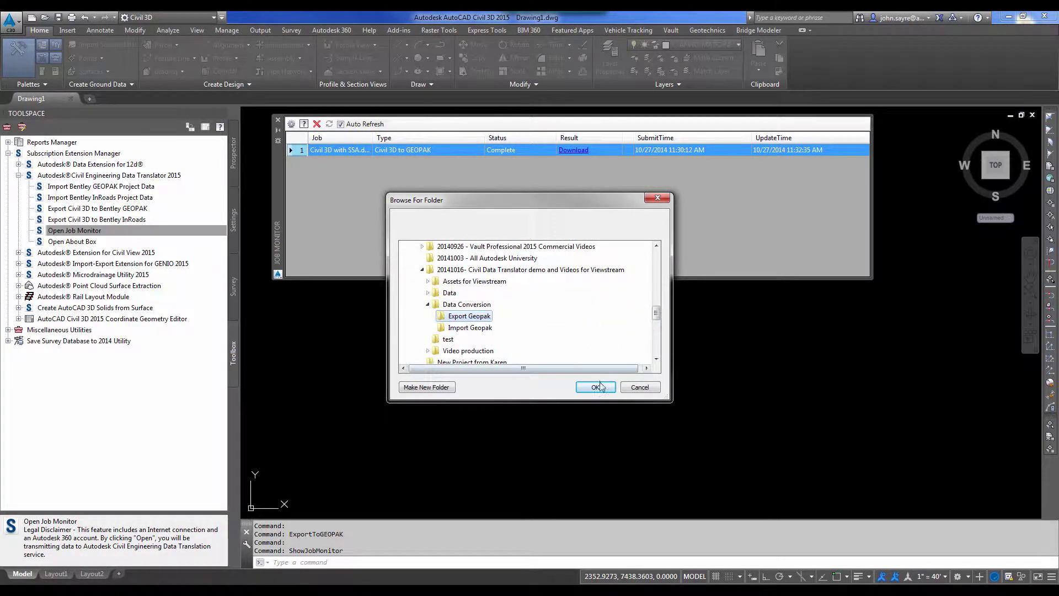
pyautogui.click(594, 386)
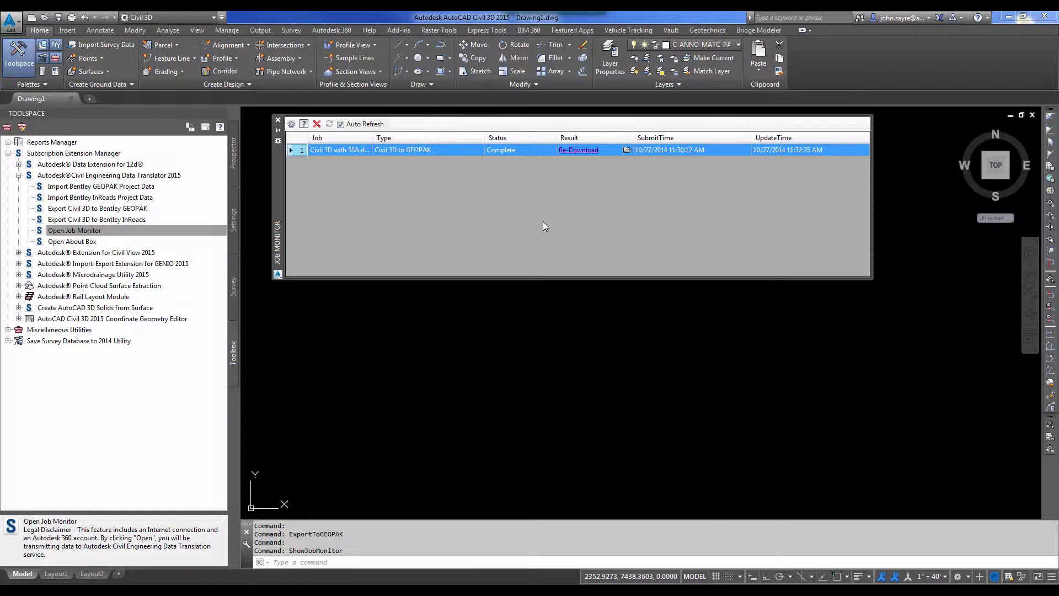
# Open the job's download folder from its folder icon in the Job Monitor.
pyautogui.click(628, 151)
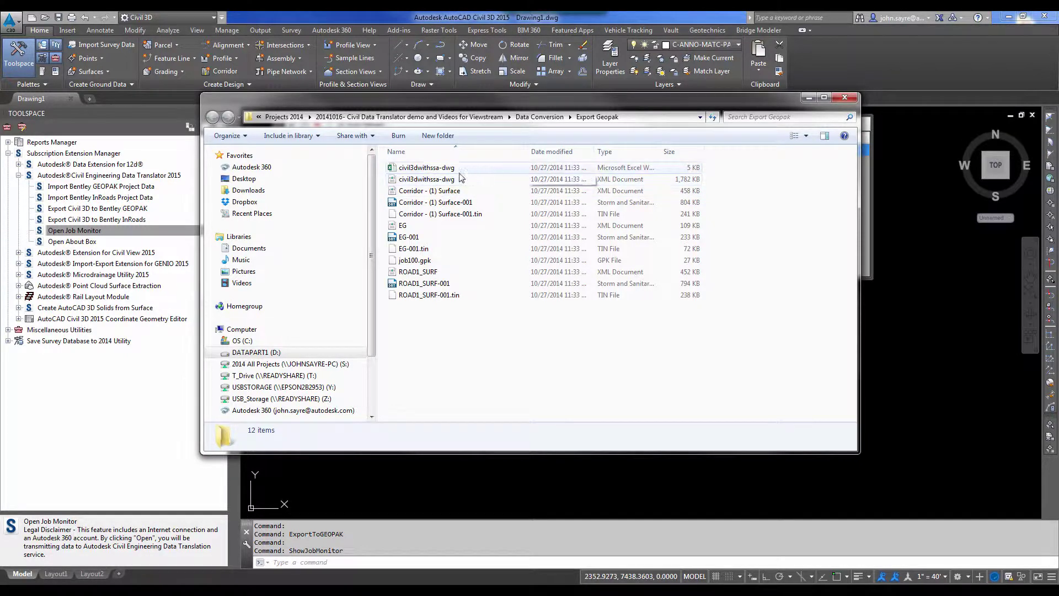
# Open civil3dwithssa-dwg.xlsx and scroll through its Translation Report sheet.
pyautogui.doubleClick(426, 167)
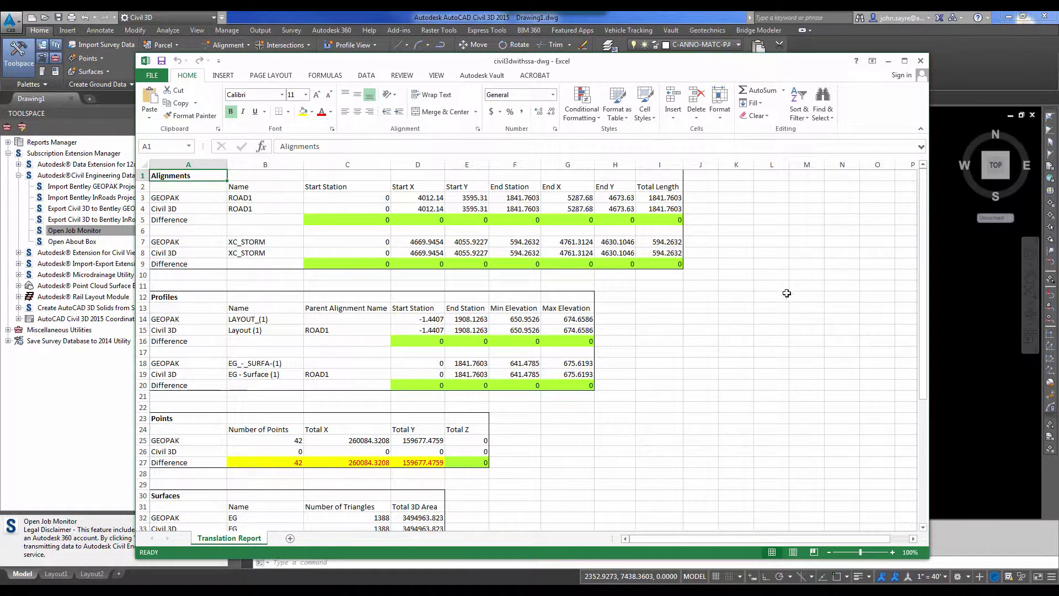
pyautogui.moveTo(921, 228); pyautogui.dragTo(935, 436)
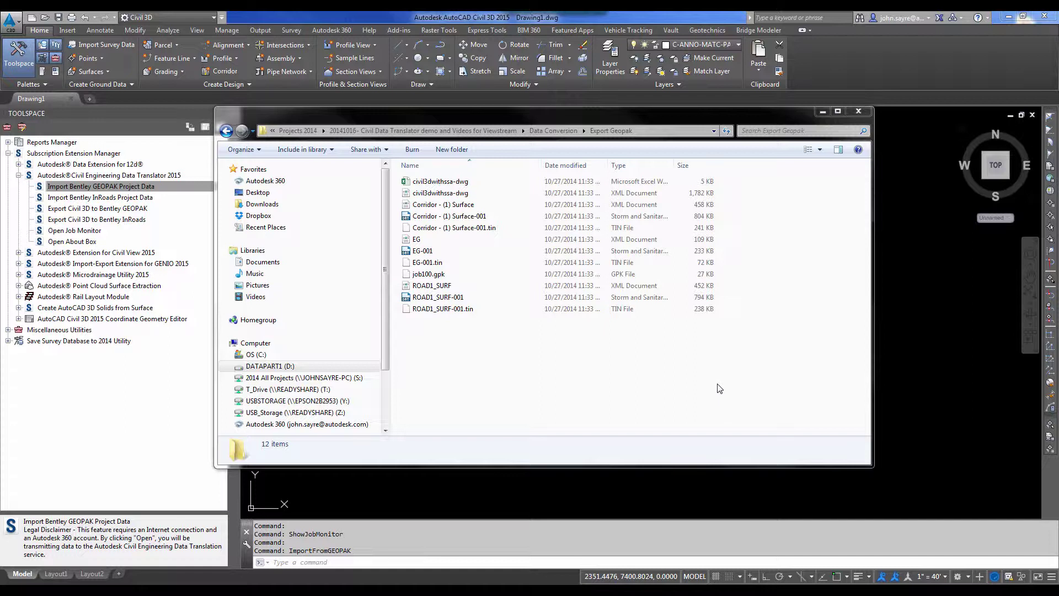
# Go from Export Geopak up to Data Conversion, view the Import Geopak folder, then close Explorer.
pyautogui.click(559, 132)
pyautogui.doubleClick(441, 192)
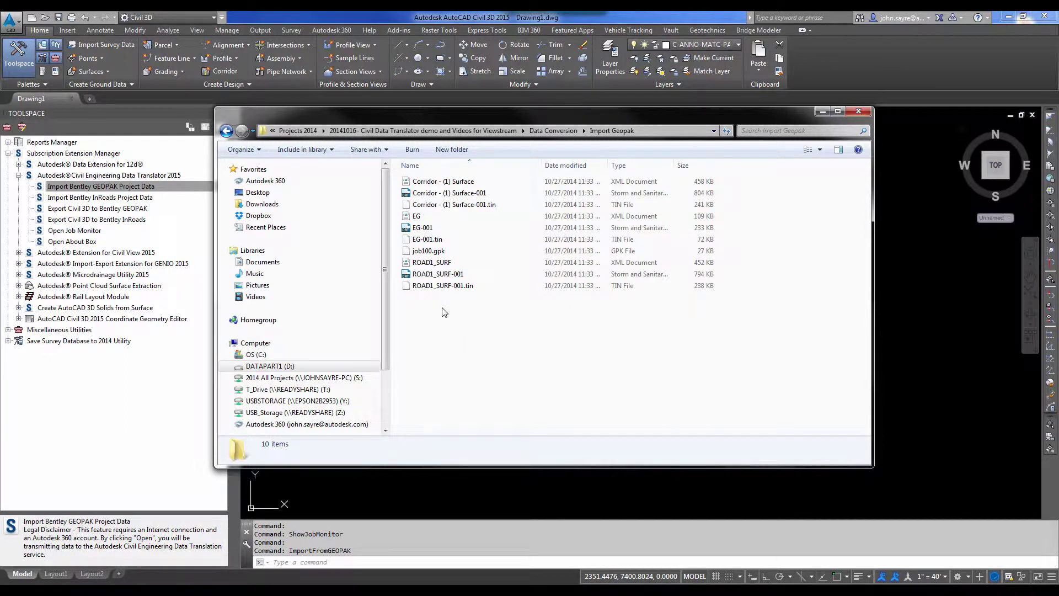
pyautogui.click(859, 111)
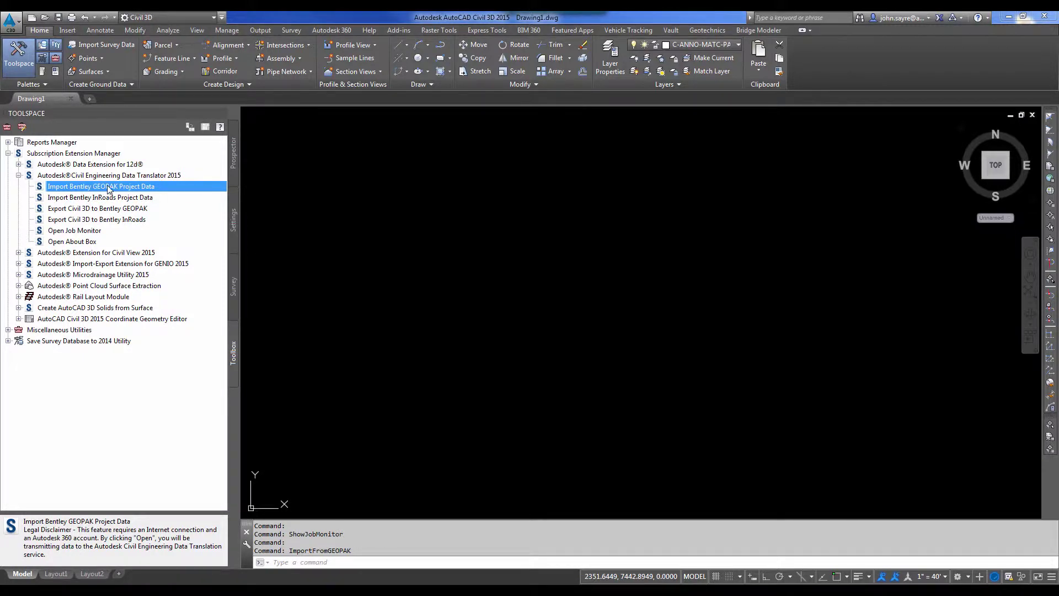
# Import job100.gpk from Data Conversion\Import Geopak with Import Bentley GEOPAK Project Data, choosing imperial units (i).
pyautogui.doubleClick(117, 187)
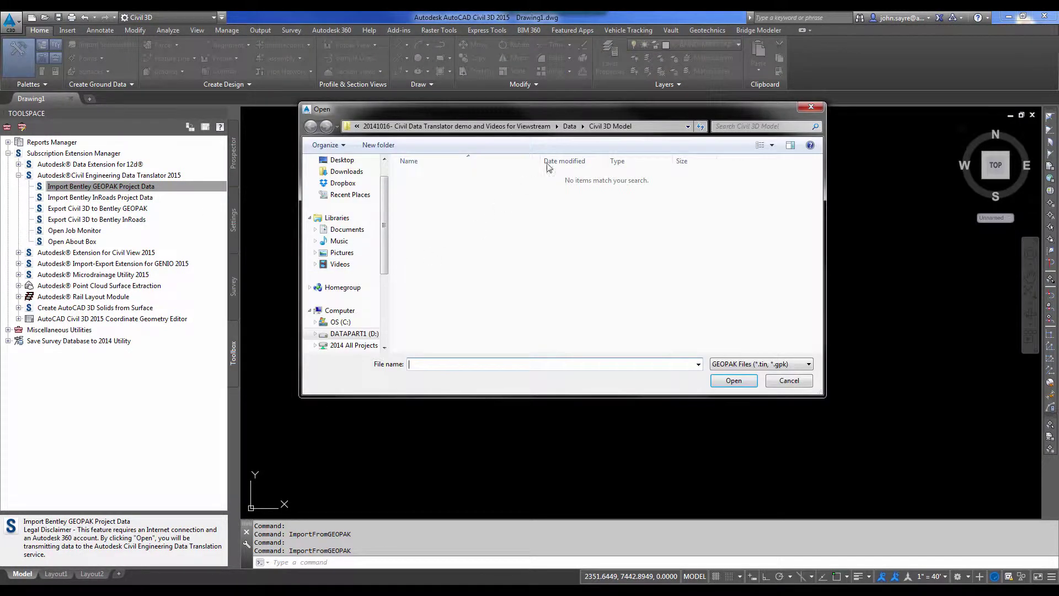
pyautogui.click(570, 126)
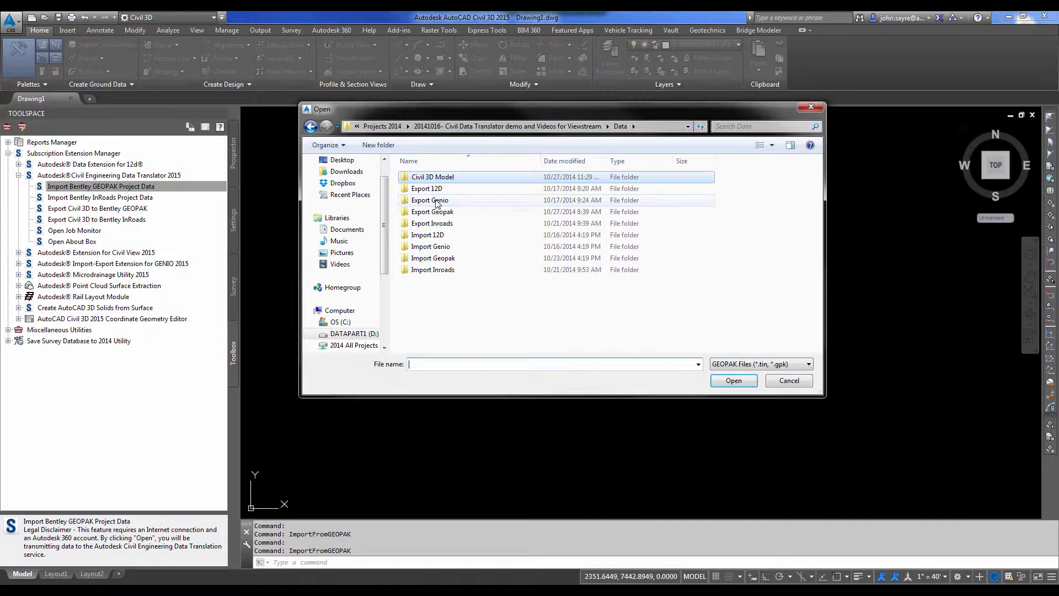
pyautogui.click(524, 127)
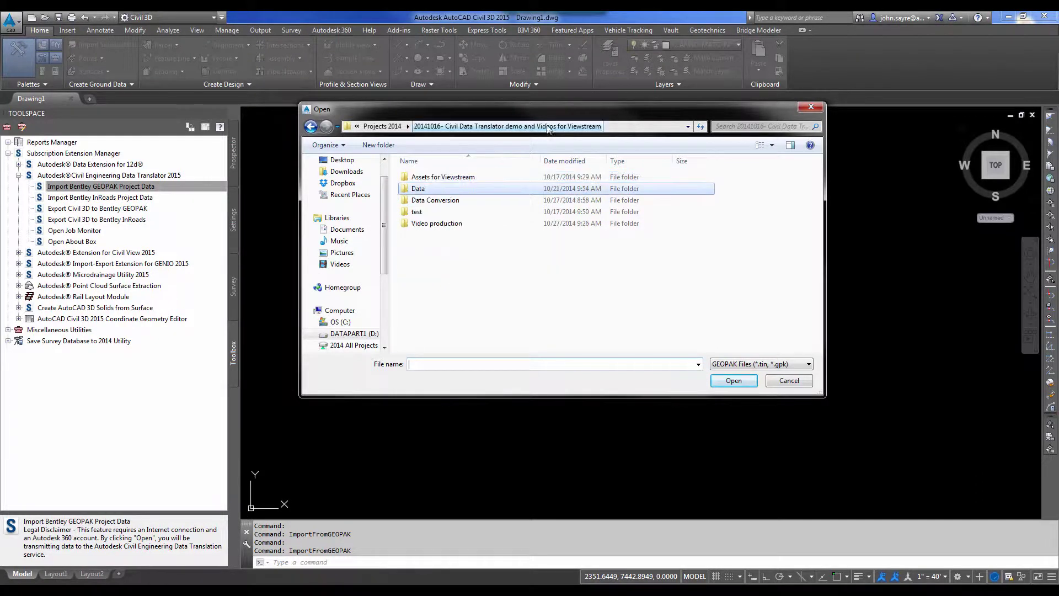
pyautogui.doubleClick(433, 200)
pyautogui.doubleClick(444, 191)
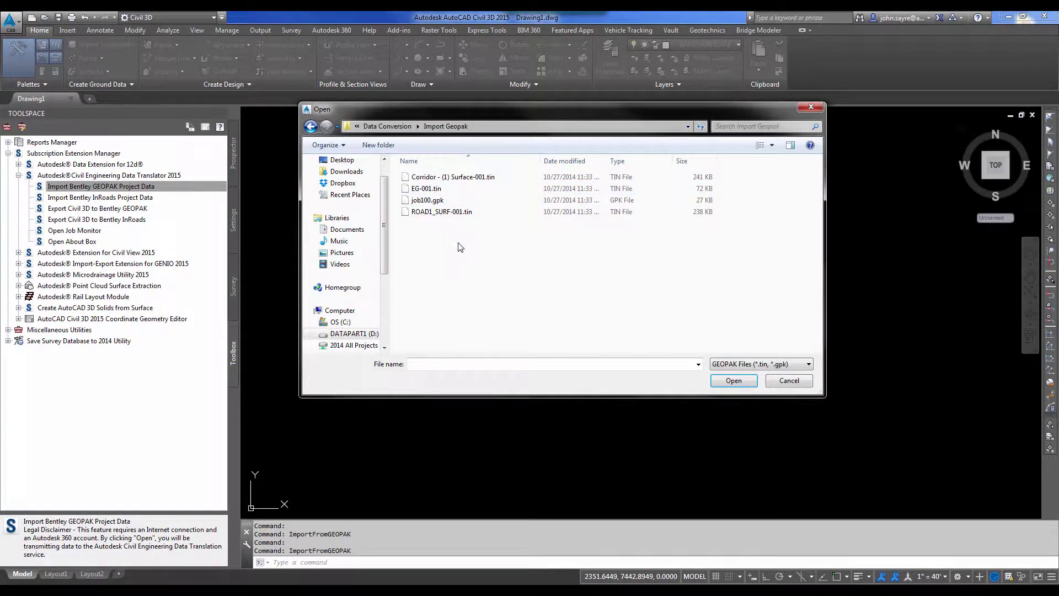
pyautogui.click(429, 202)
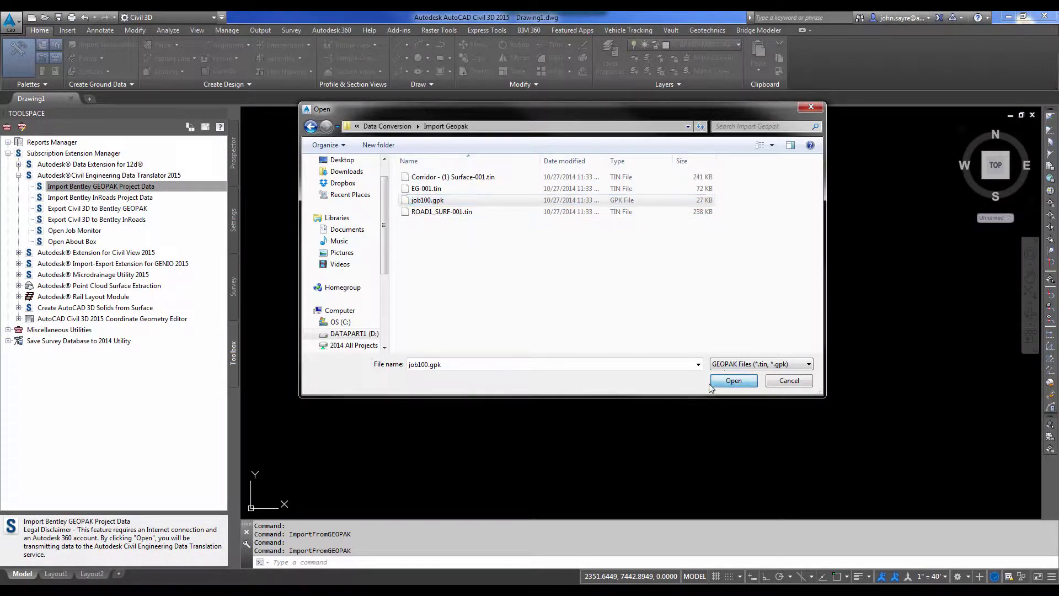
pyautogui.click(734, 380)
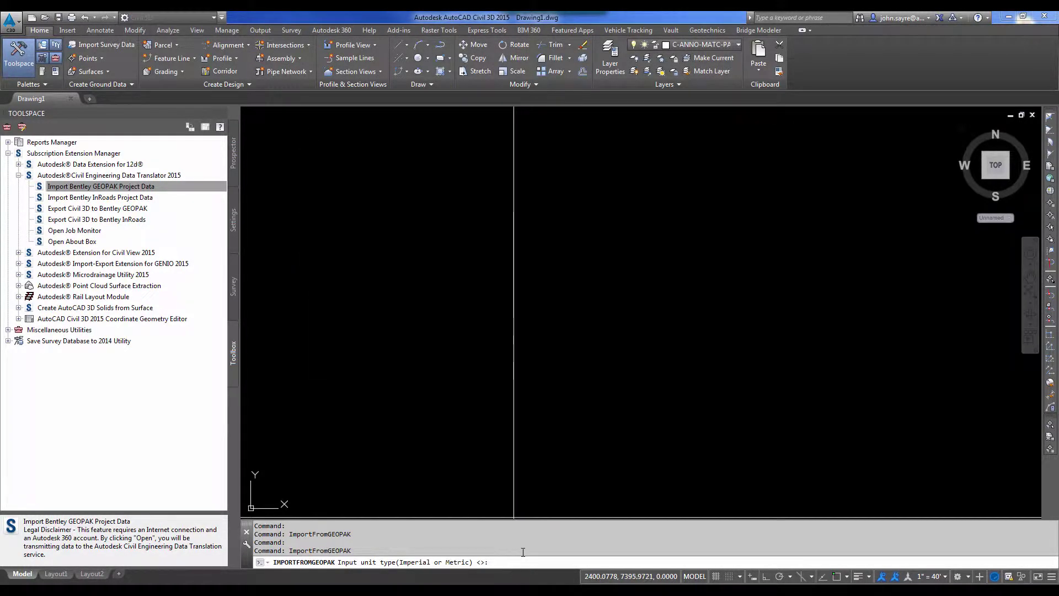
pyautogui.write('i')
pyautogui.press('Return')
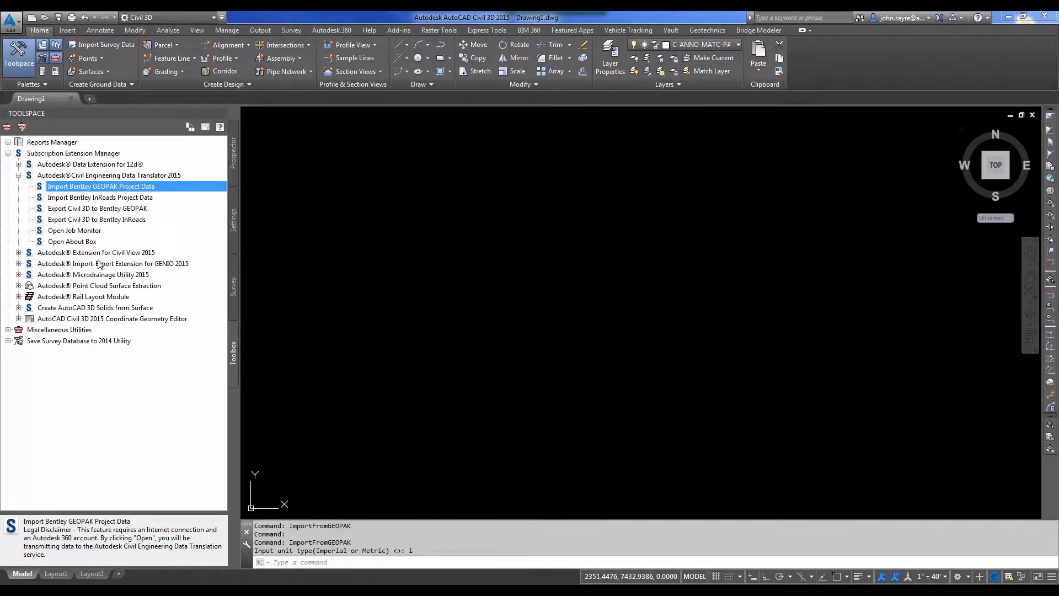
# Check the job list, then import EG-001.tin in imperial units with contours and triangles.
pyautogui.doubleClick(74, 230)
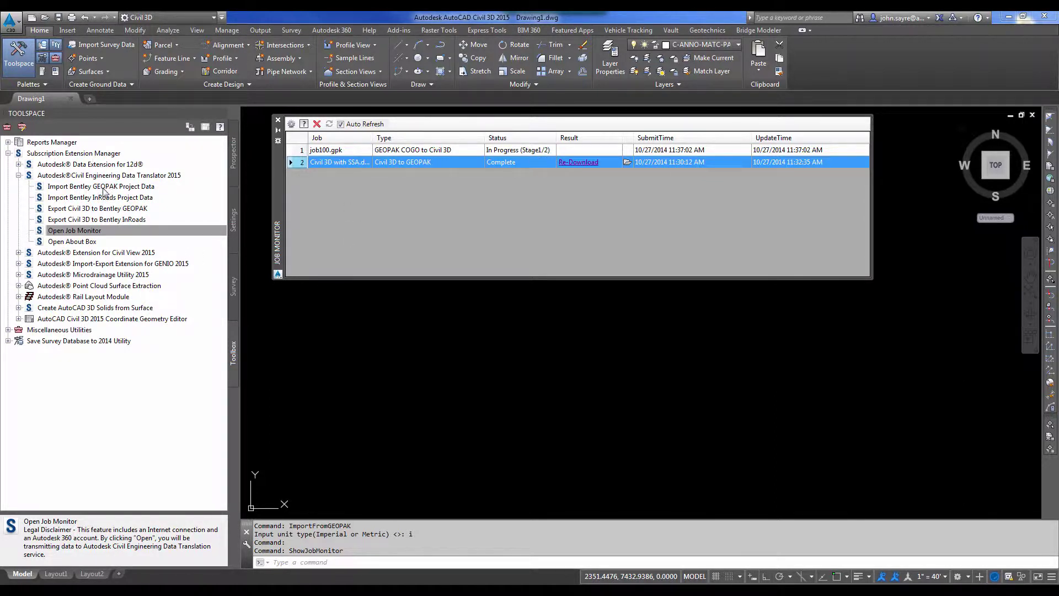
pyautogui.click(278, 119)
pyautogui.click(121, 187)
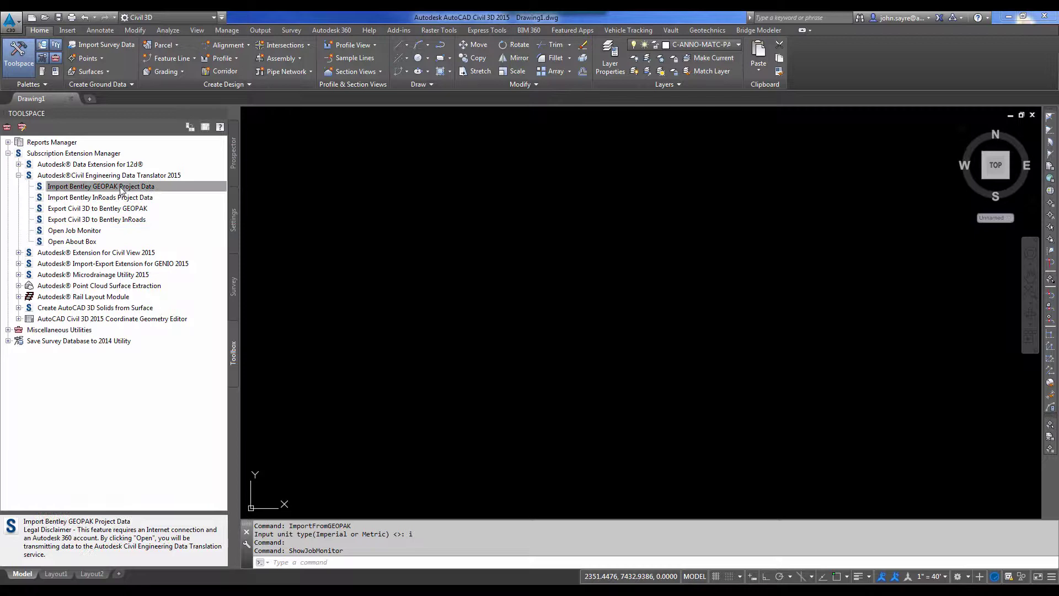
pyautogui.doubleClick(121, 187)
pyautogui.click(435, 189)
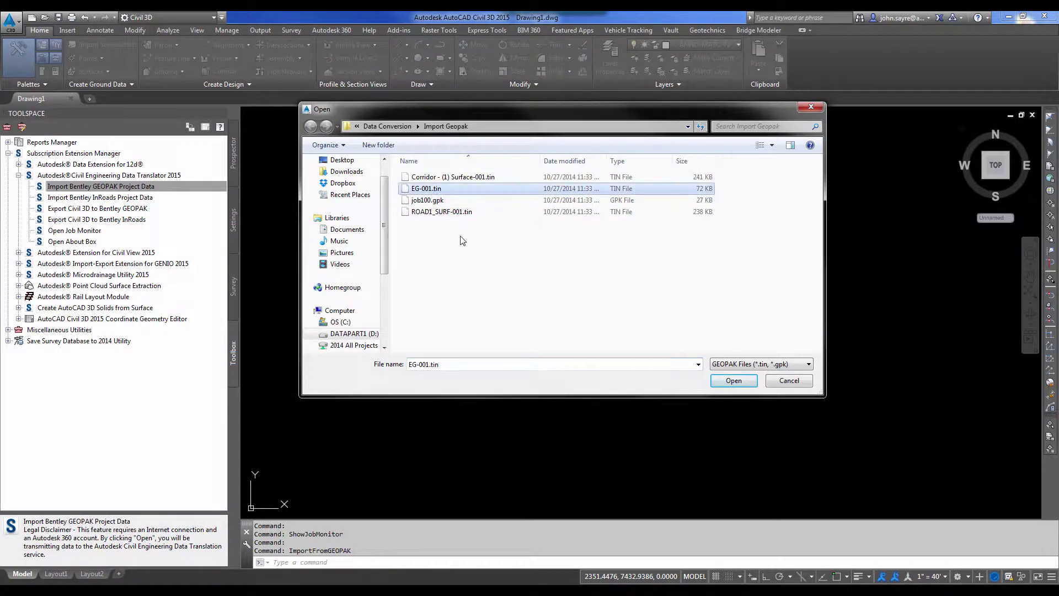
pyautogui.click(733, 380)
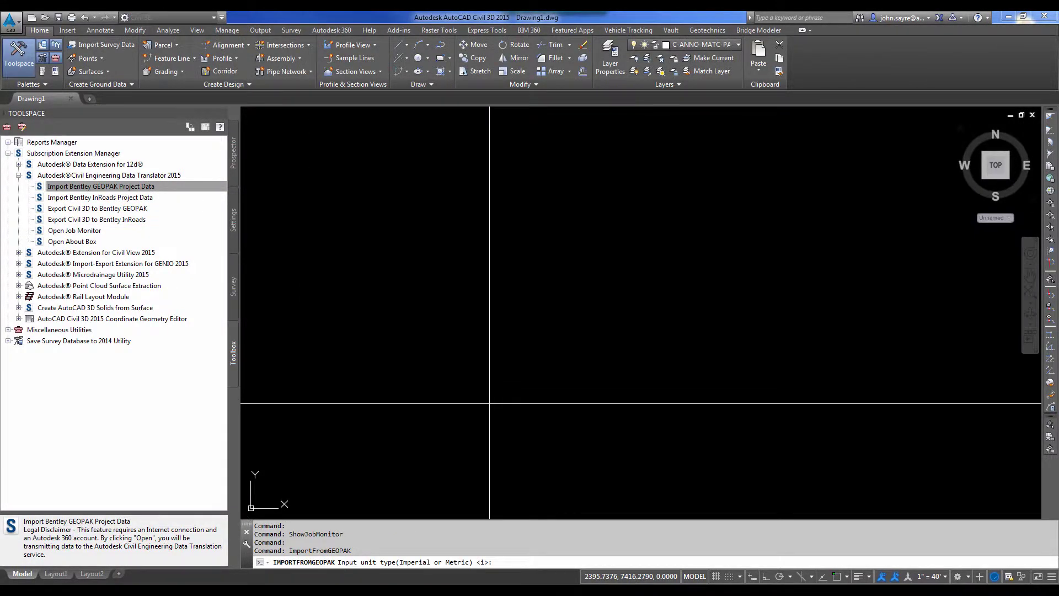
pyautogui.press('Return')
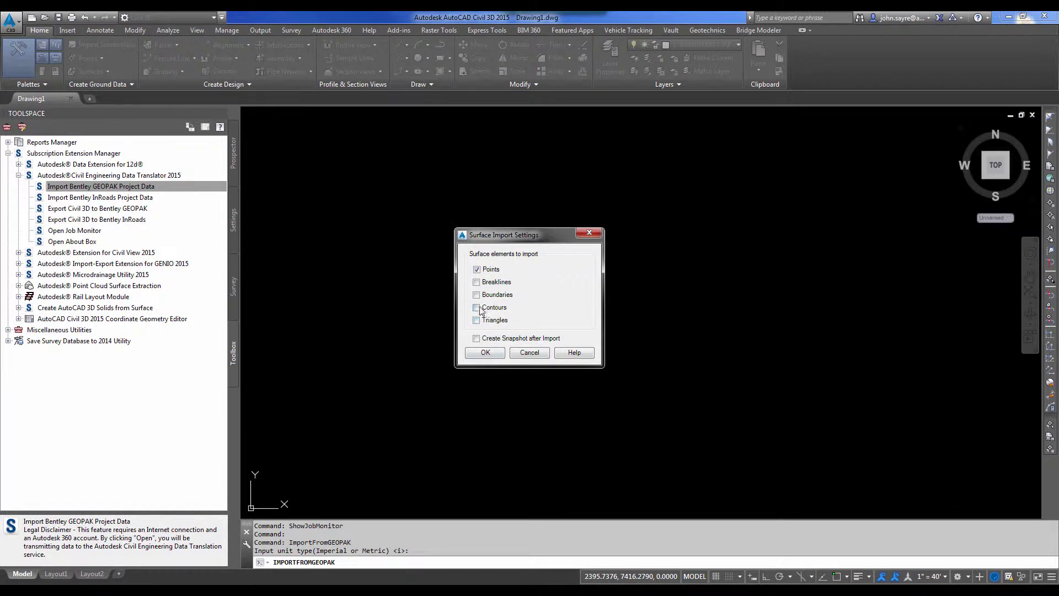
pyautogui.click(491, 320)
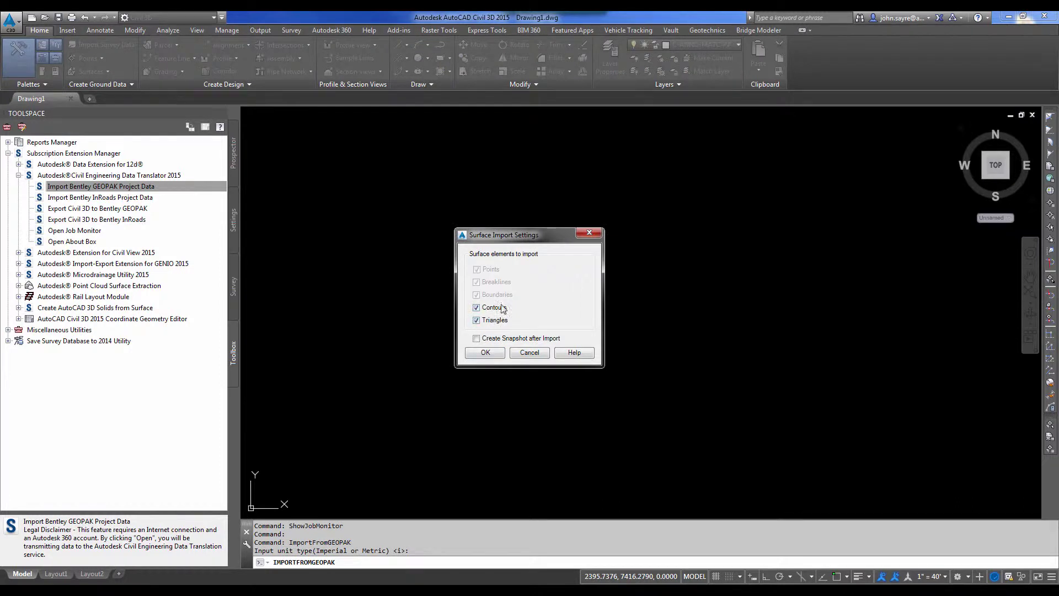
pyautogui.click(485, 353)
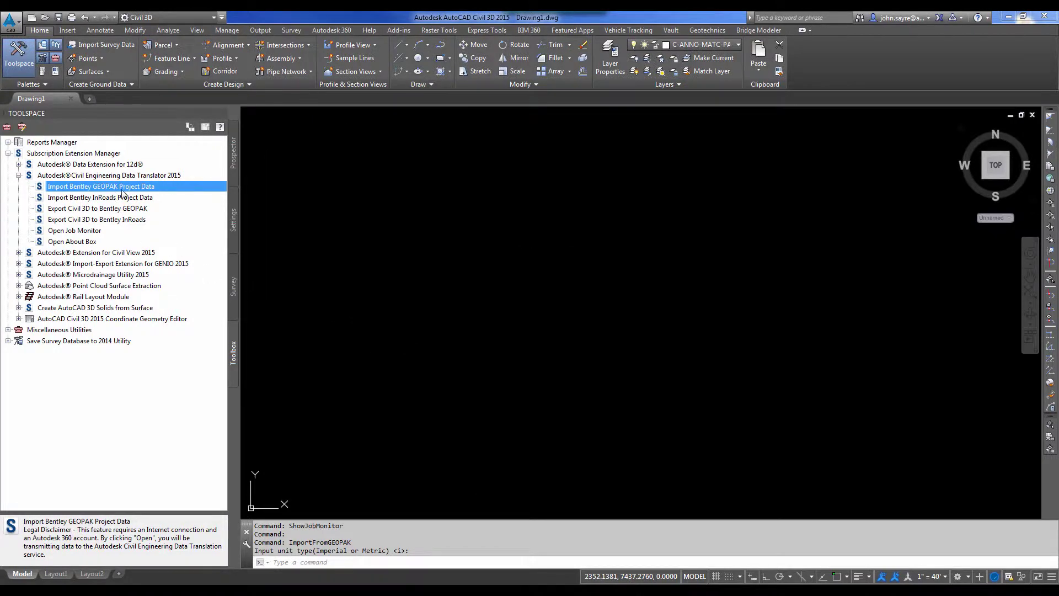
# Import ROAD1_SURF-001.tin with contours and triangles included.
pyautogui.doubleClick(124, 192)
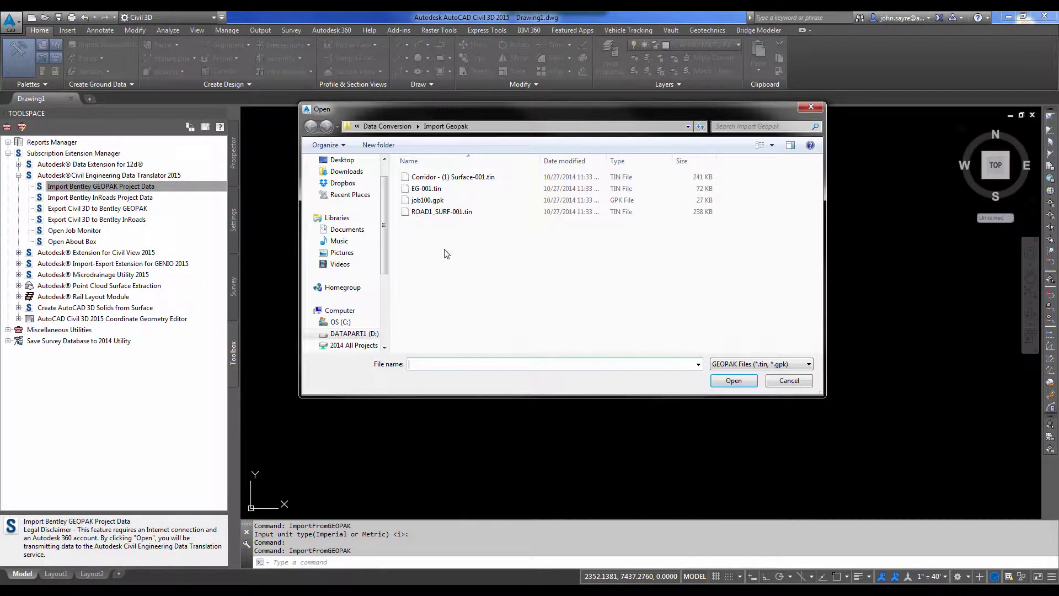
pyautogui.click(430, 212)
pyautogui.click(740, 385)
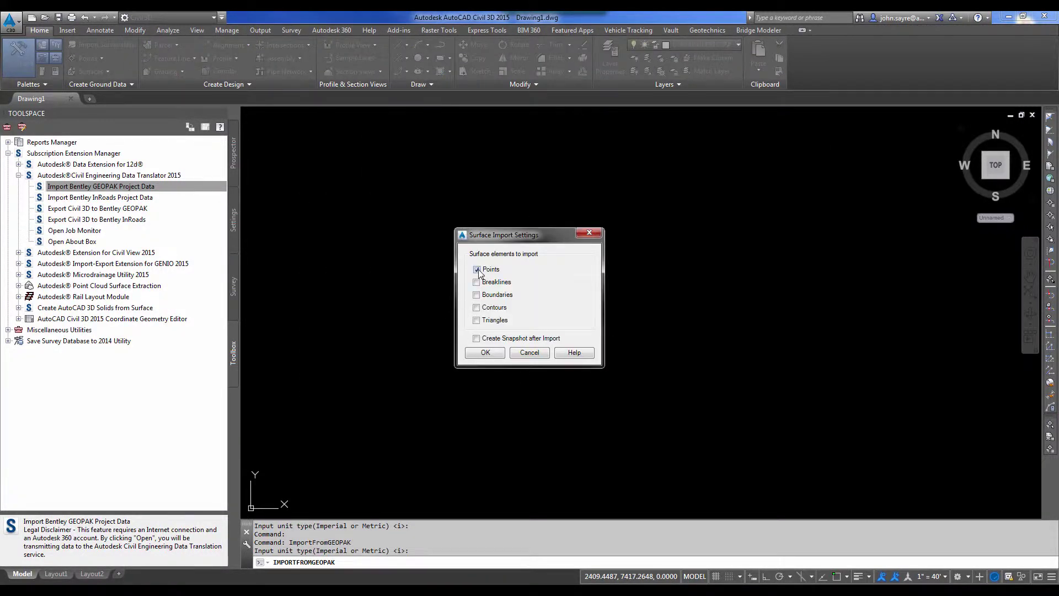
pyautogui.click(477, 308)
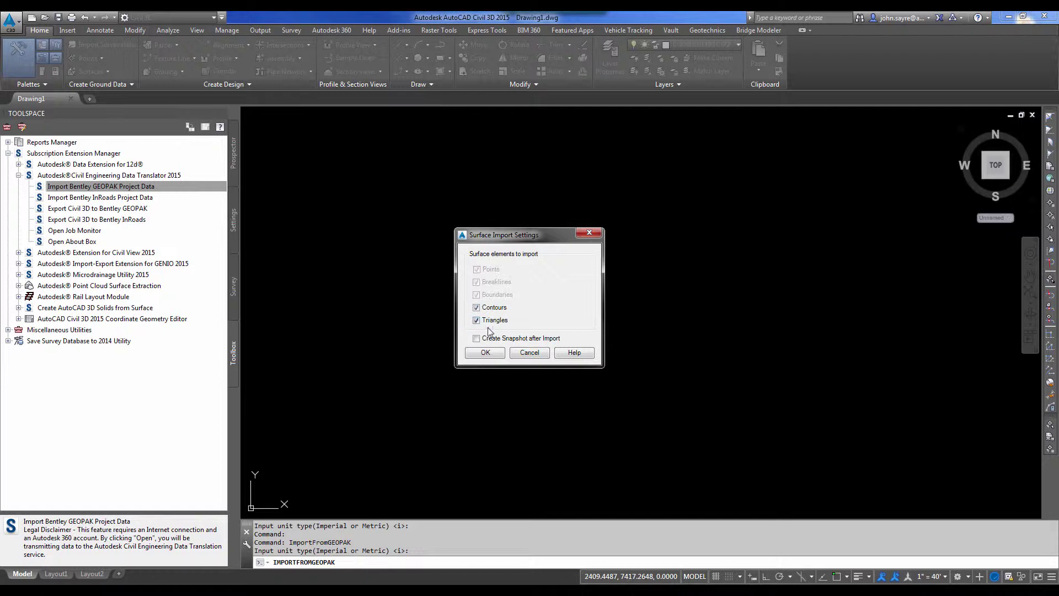
pyautogui.click(474, 354)
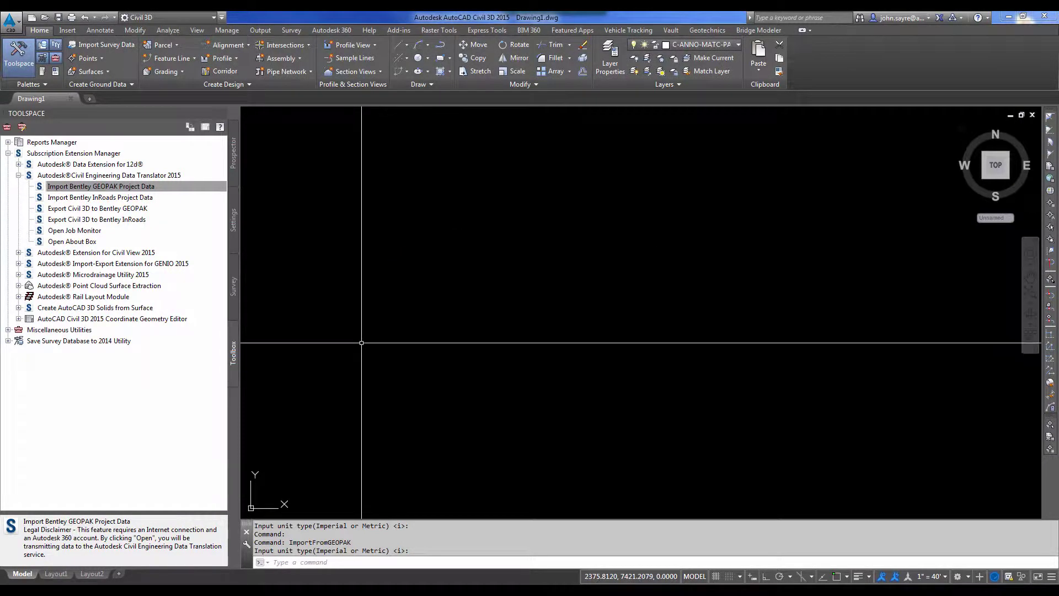
# In the Job Monitor, map the job100.gpk profiles, including LAYOUT_(1), to alignment ROAD1 and confirm.
pyautogui.doubleClick(85, 231)
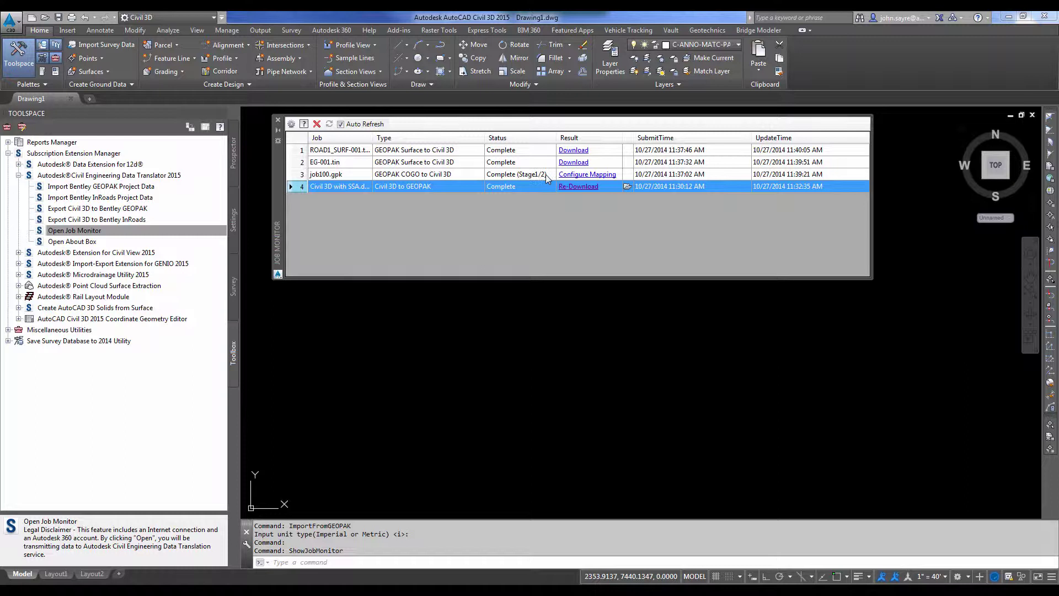
pyautogui.click(588, 175)
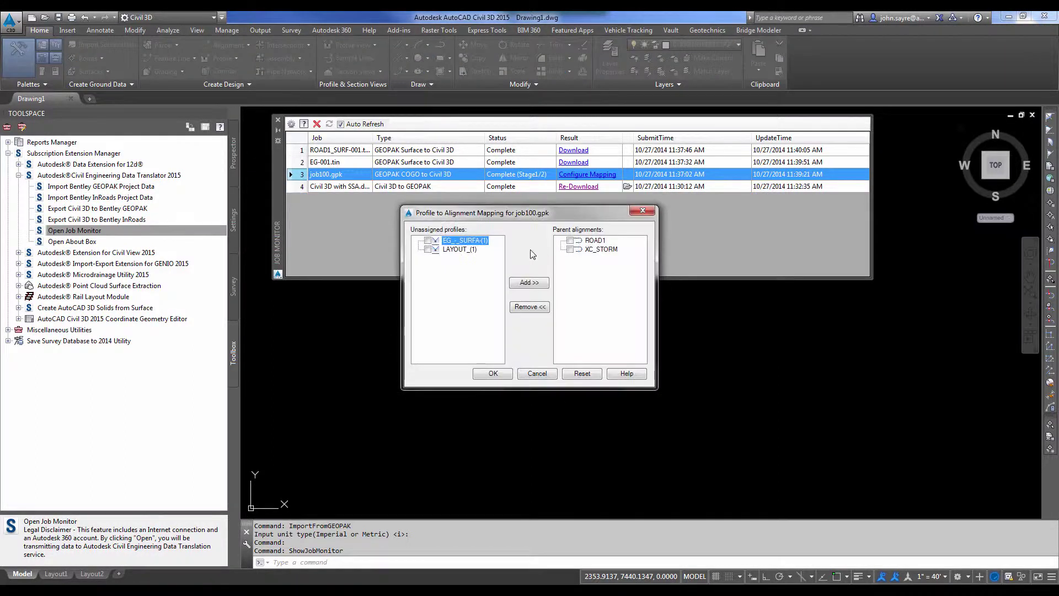
pyautogui.click(428, 249)
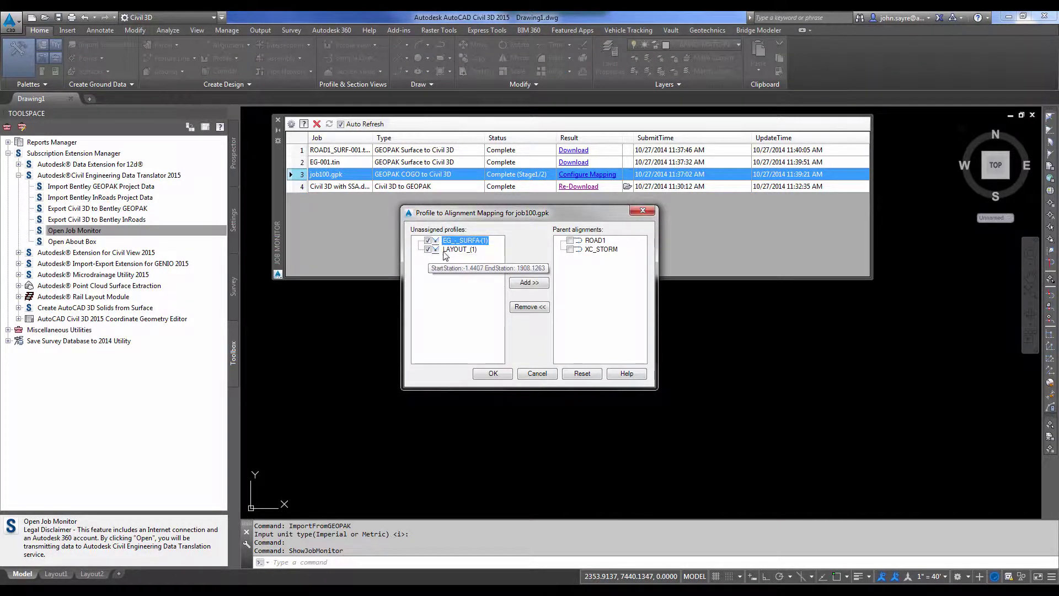
pyautogui.click(570, 241)
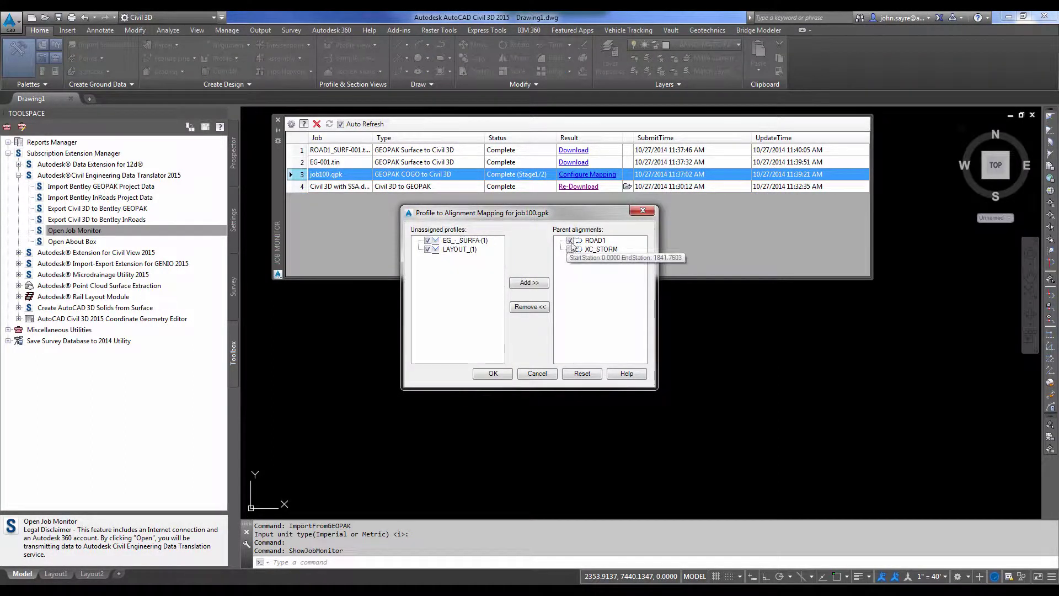
pyautogui.click(529, 282)
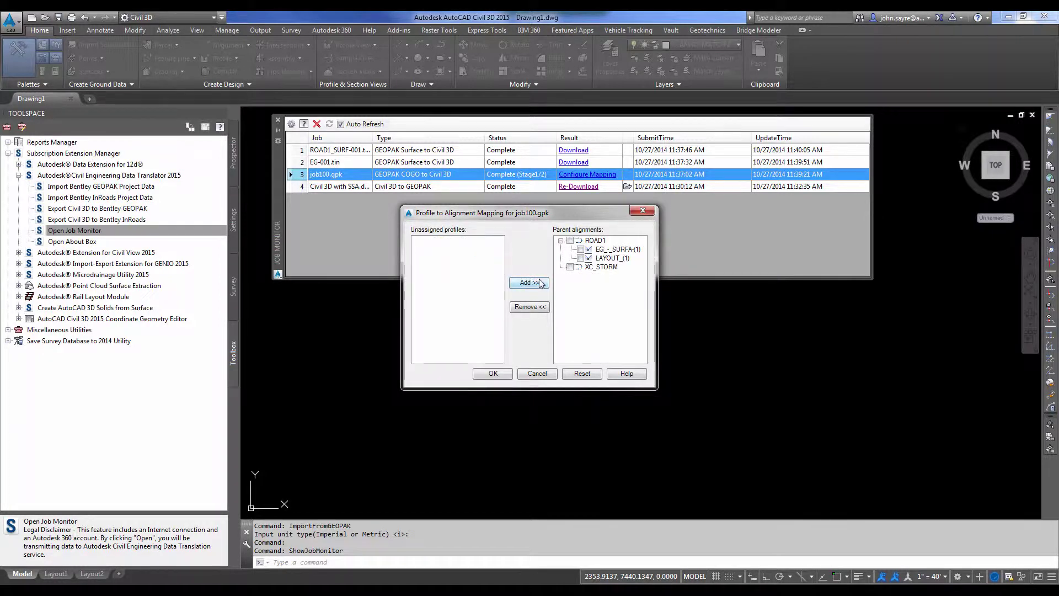
pyautogui.click(492, 374)
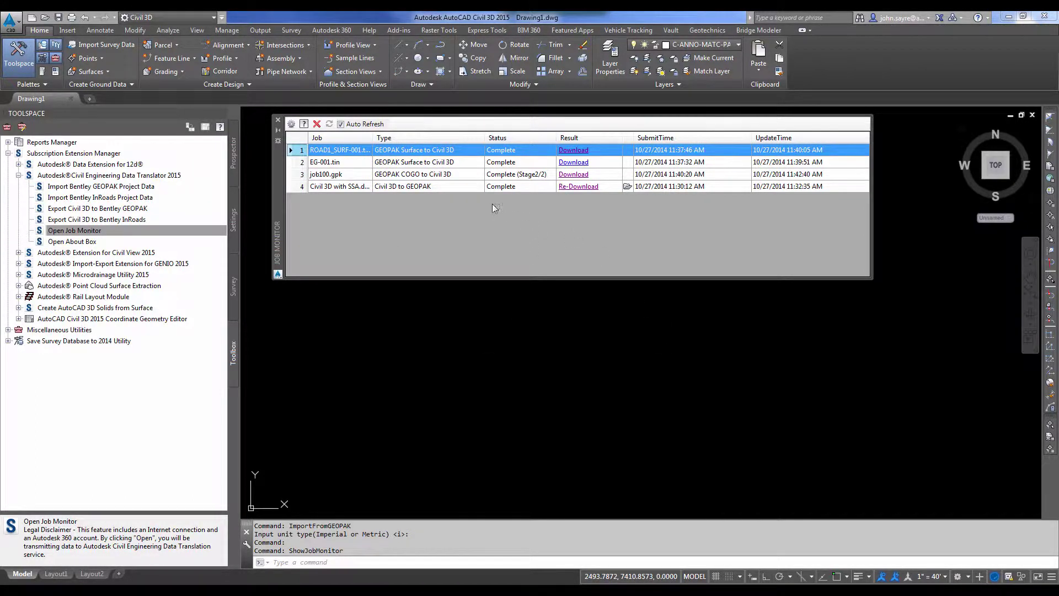
# Download the ROAD1_SURF-001, EG-001 and job100 results into the Import Geopak folder, then open that folder.
pyautogui.click(573, 151)
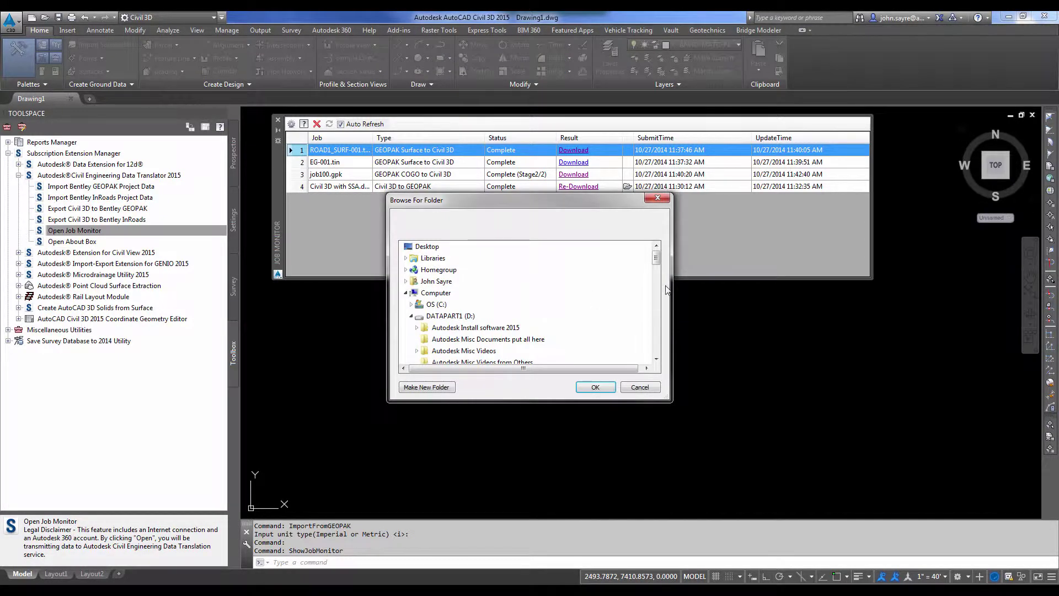
pyautogui.moveTo(656, 259); pyautogui.dragTo(657, 324)
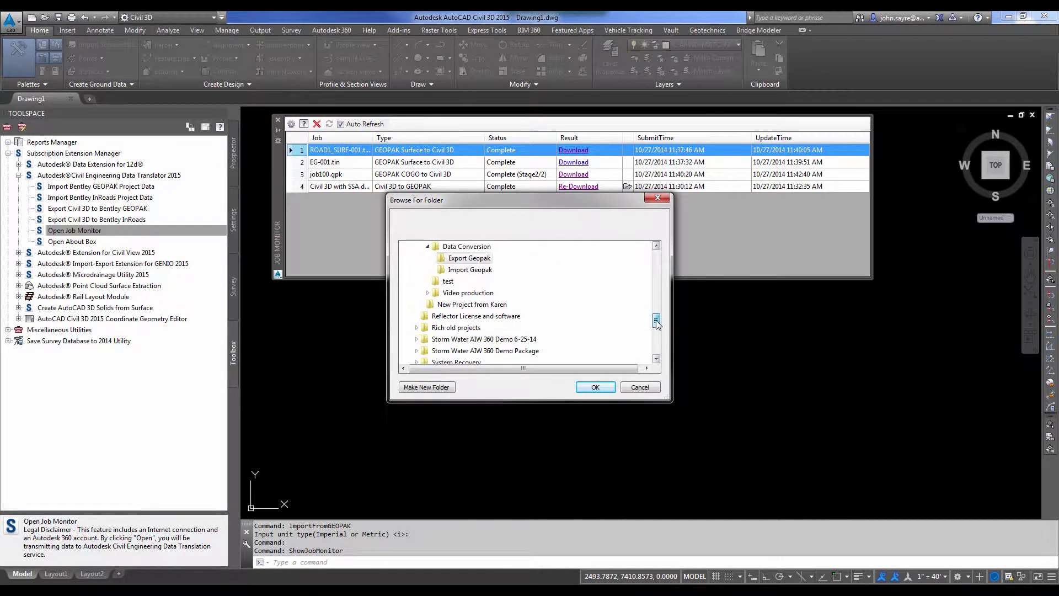
pyautogui.click(479, 270)
pyautogui.click(595, 387)
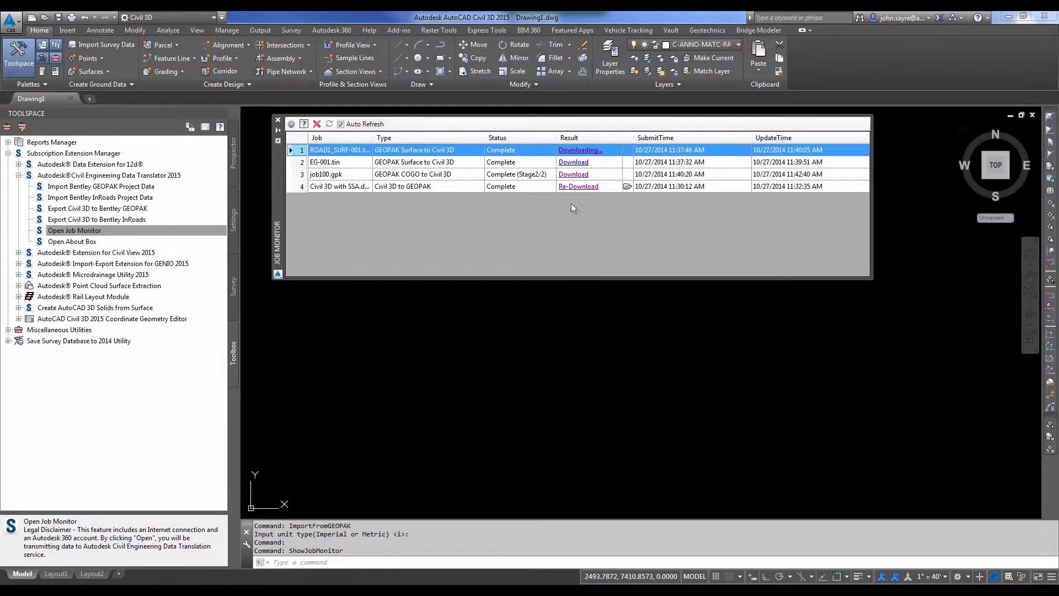
pyautogui.click(573, 162)
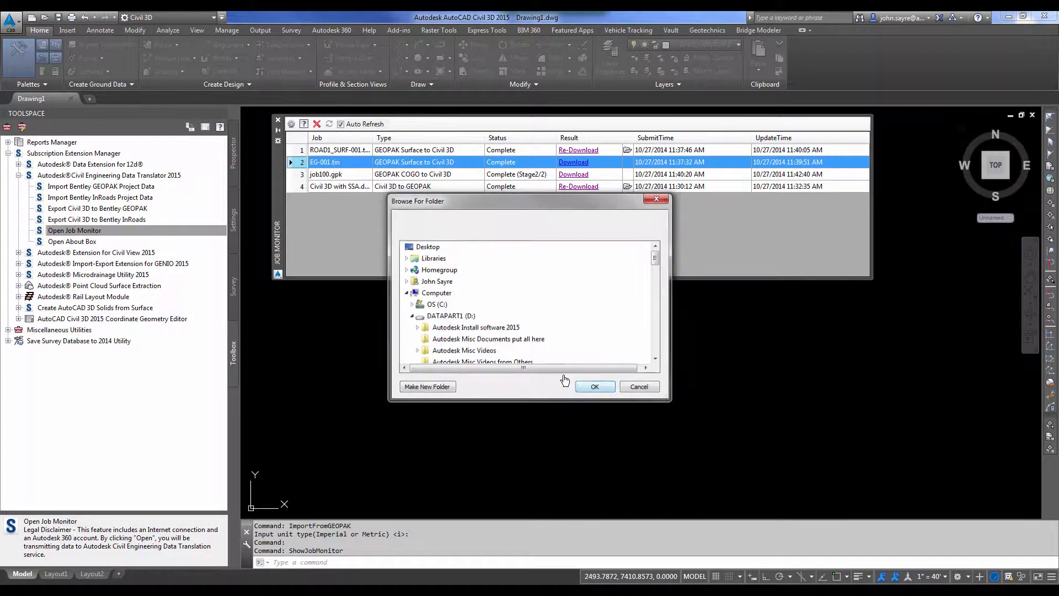
pyautogui.click(593, 387)
pyautogui.click(573, 175)
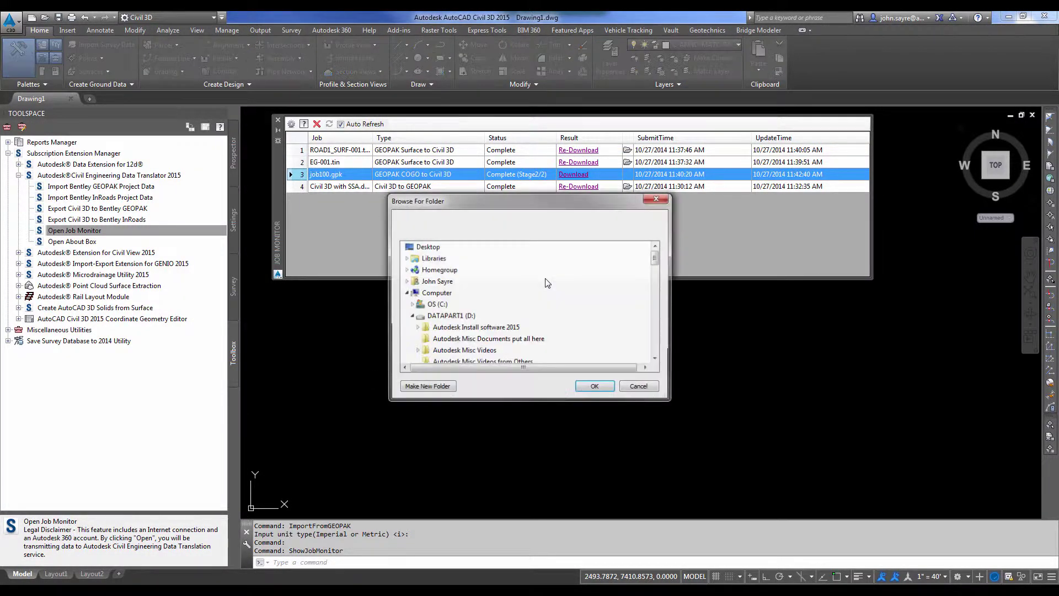
pyautogui.click(594, 387)
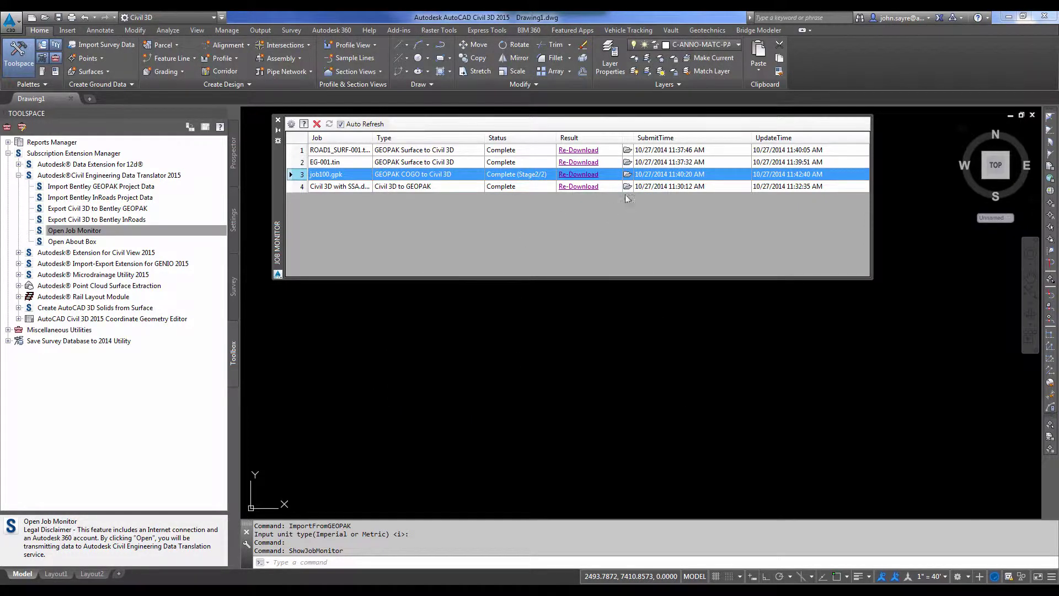
pyautogui.click(628, 150)
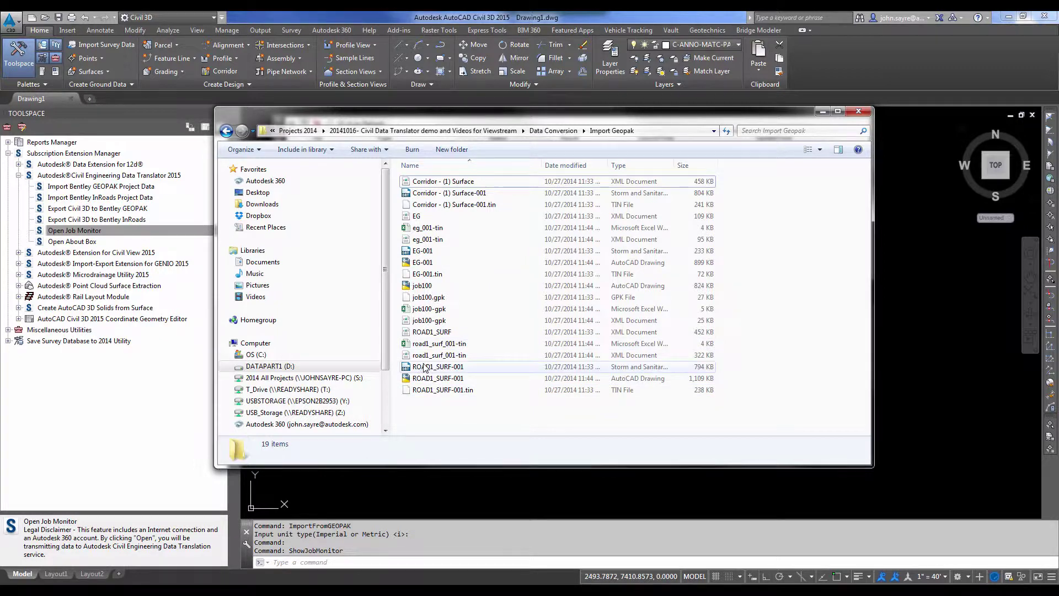
# Open EG-001, job100 and ROAD1_SURF-001 from Data Conversion > Import Geopak, then display EG-001.
pyautogui.click(423, 262)
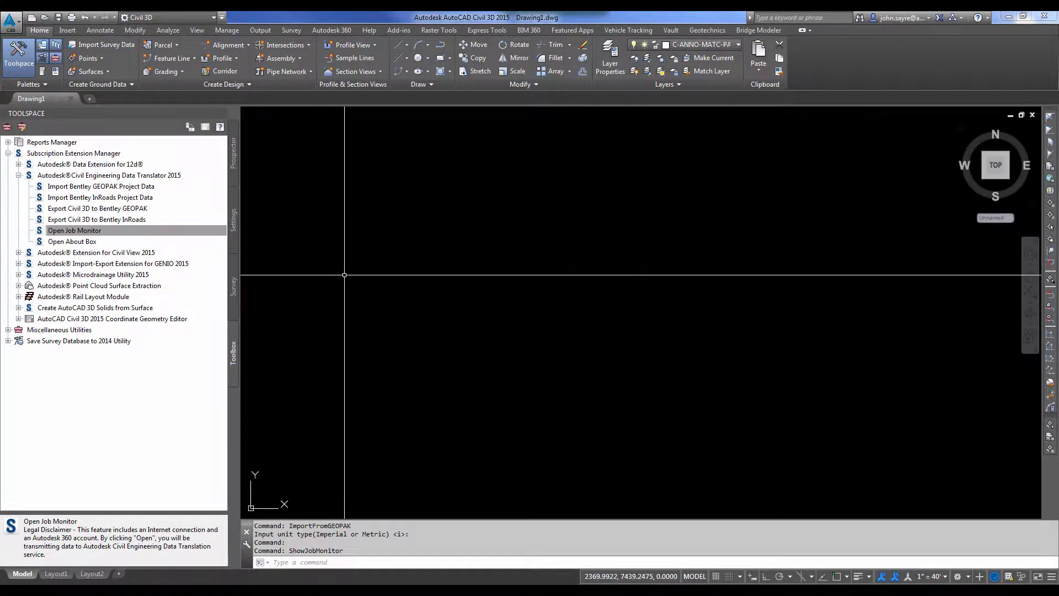
pyautogui.hotkey('ctrl', 'o')
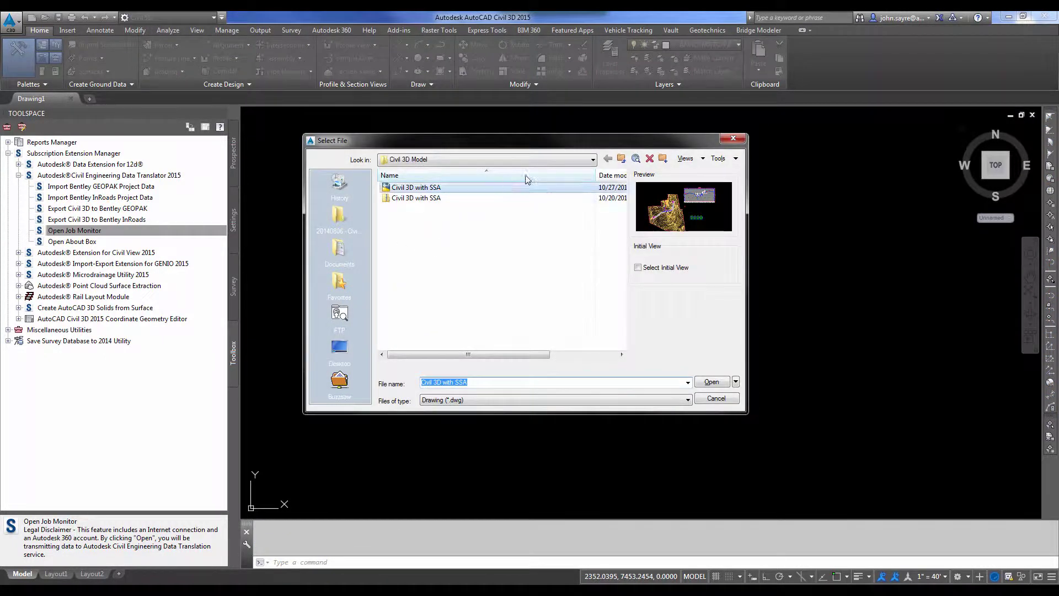
pyautogui.click(621, 159)
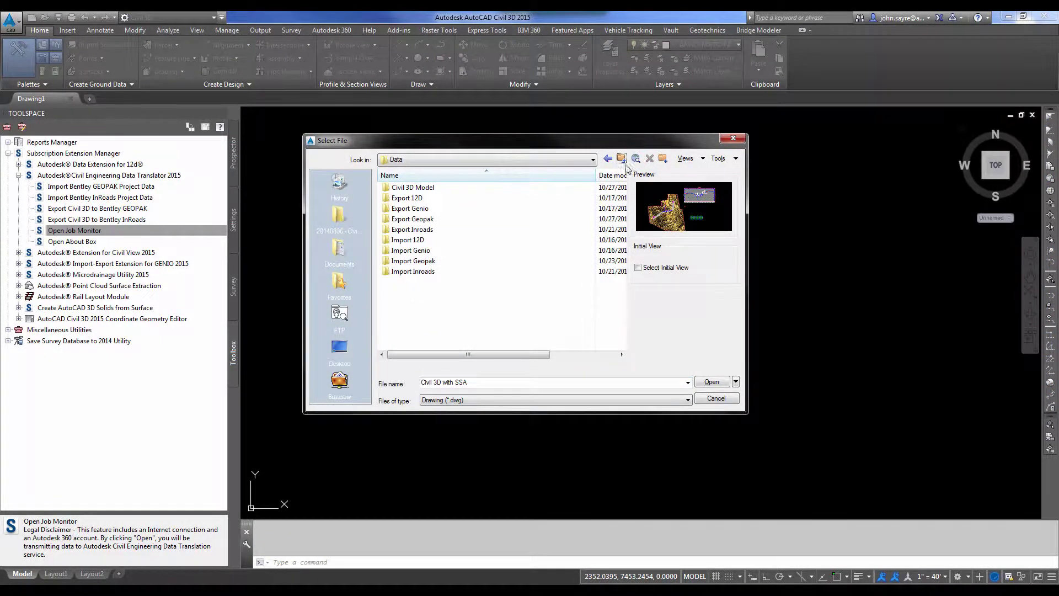
pyautogui.click(621, 159)
pyautogui.doubleClick(424, 208)
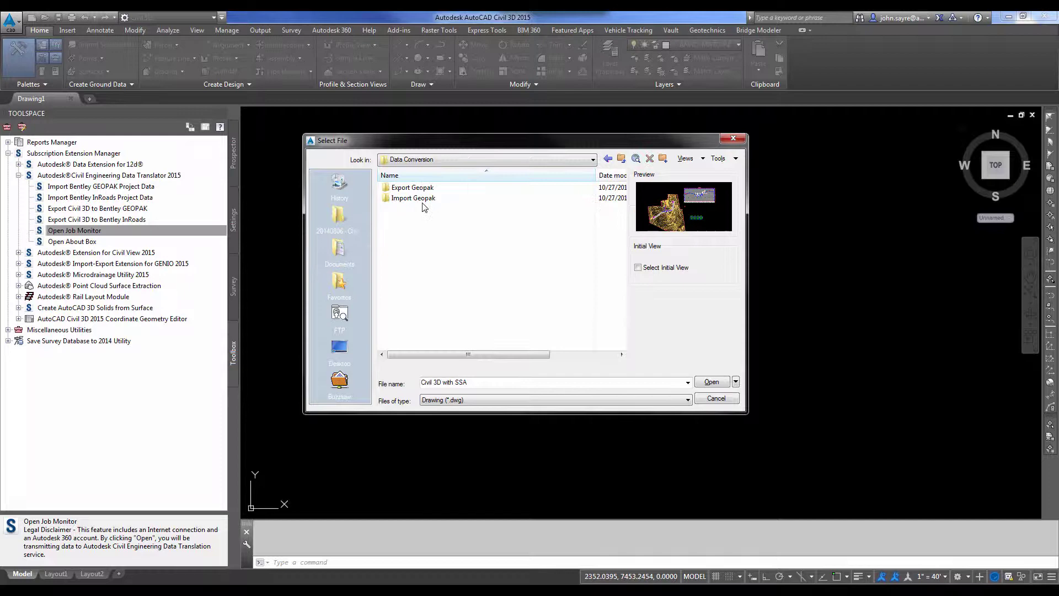
pyautogui.doubleClick(422, 199)
pyautogui.click(411, 188)
pyautogui.keyDown('shift'); pyautogui.click(411, 208); pyautogui.keyUp('shift')
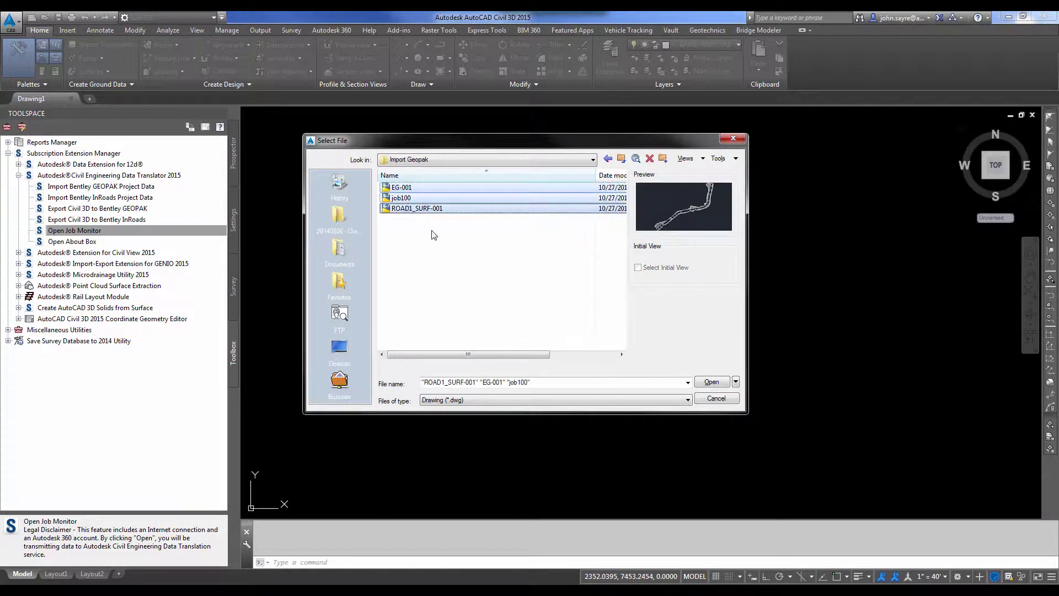
pyautogui.click(712, 382)
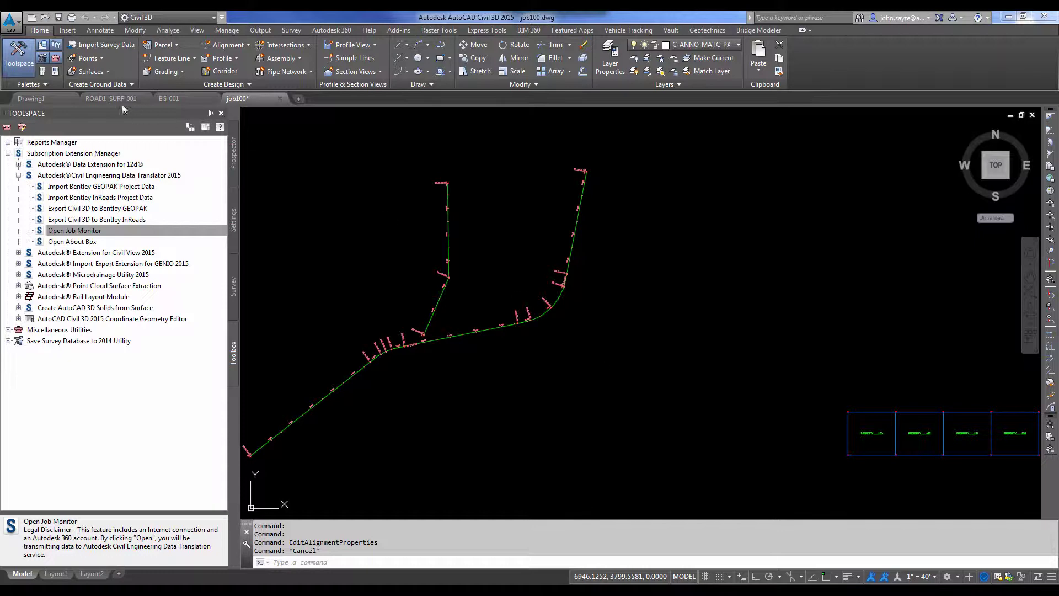
pyautogui.click(179, 98)
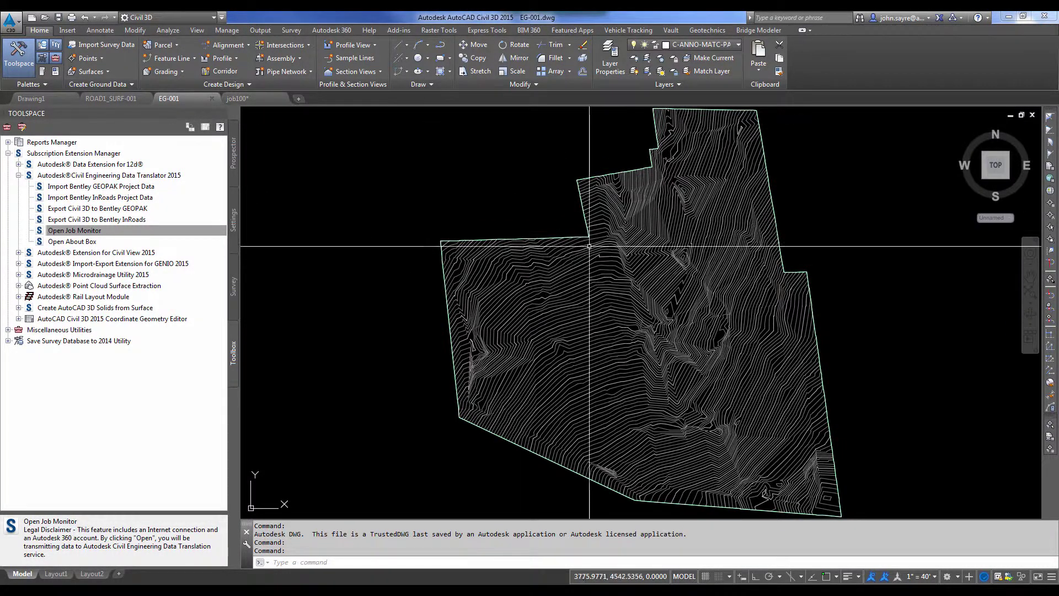
# Inspect the EG-001 ground surface in 3-D with Object Viewer.
pyautogui.click(552, 326)
pyautogui.rightClick(535, 323)
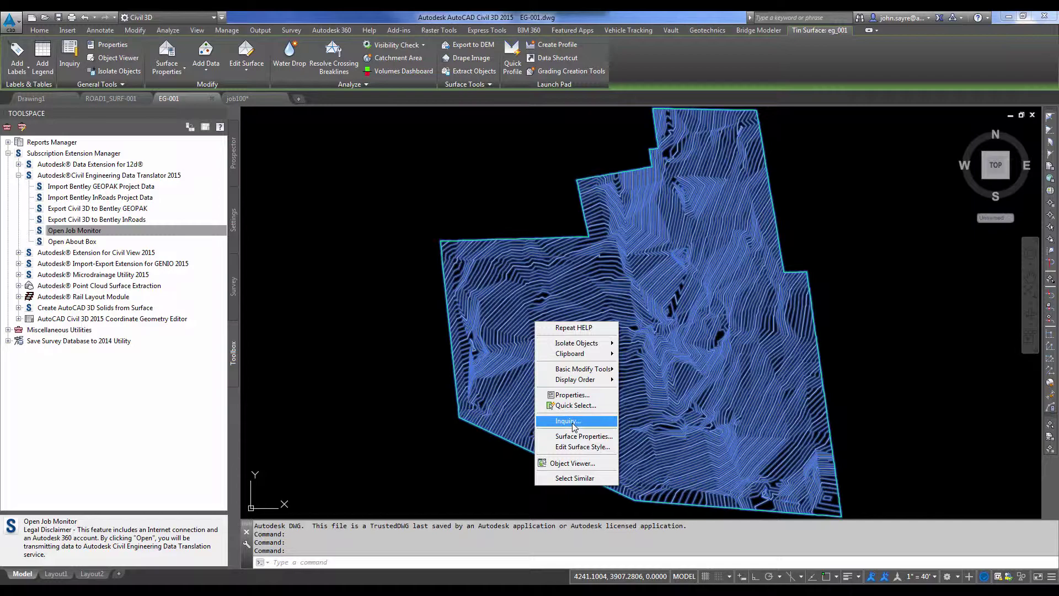
pyautogui.click(575, 462)
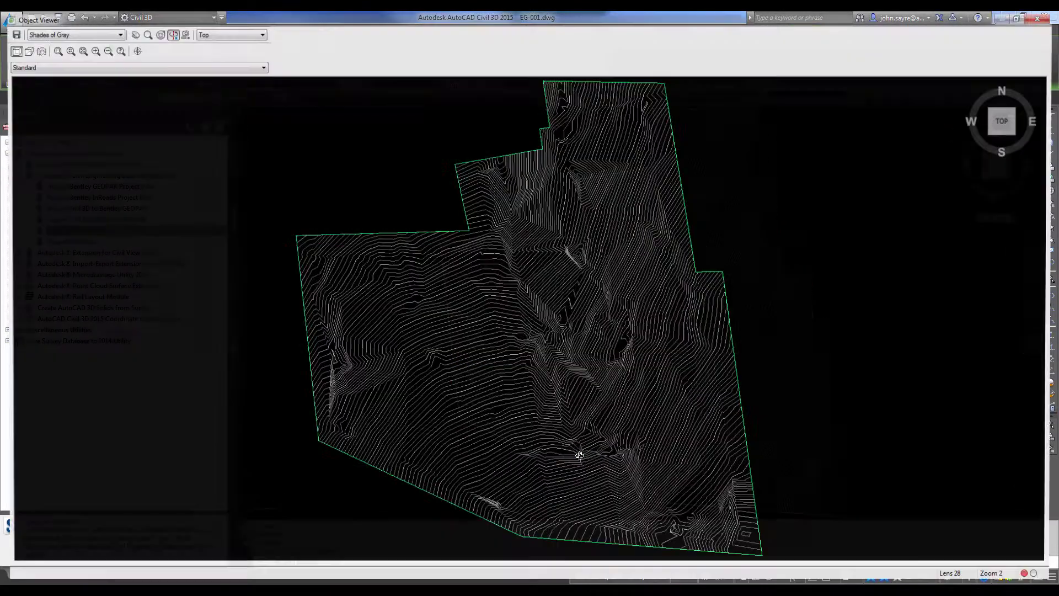
pyautogui.moveTo(579, 455)
pyautogui.mouseDown()
pyautogui.moveTo(468, 350)
pyautogui.moveTo(432, 213)
pyautogui.moveTo(444, 226)
pyautogui.mouseUp()
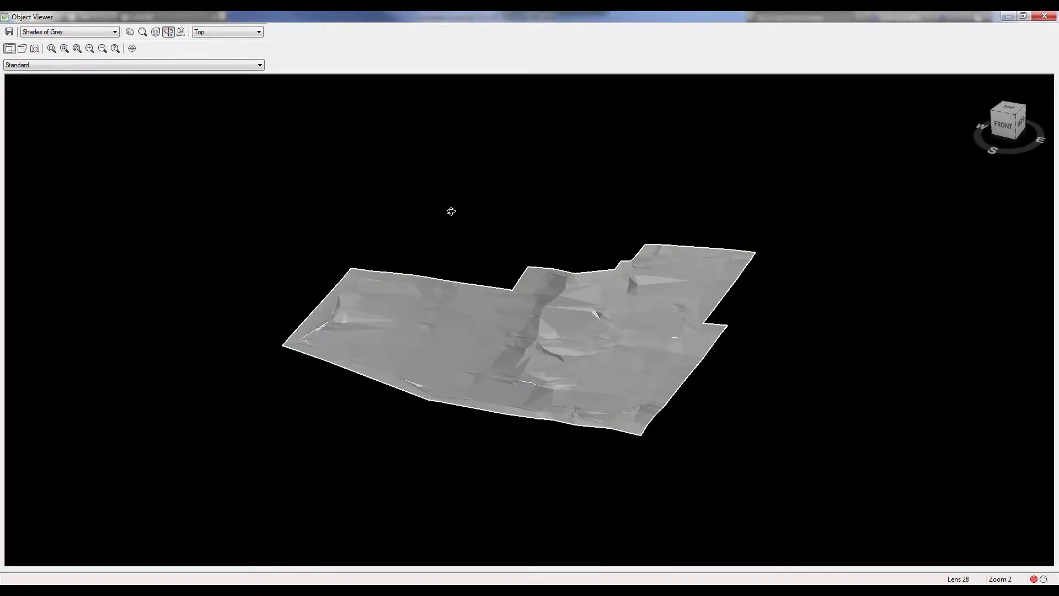
pyautogui.click(1044, 16)
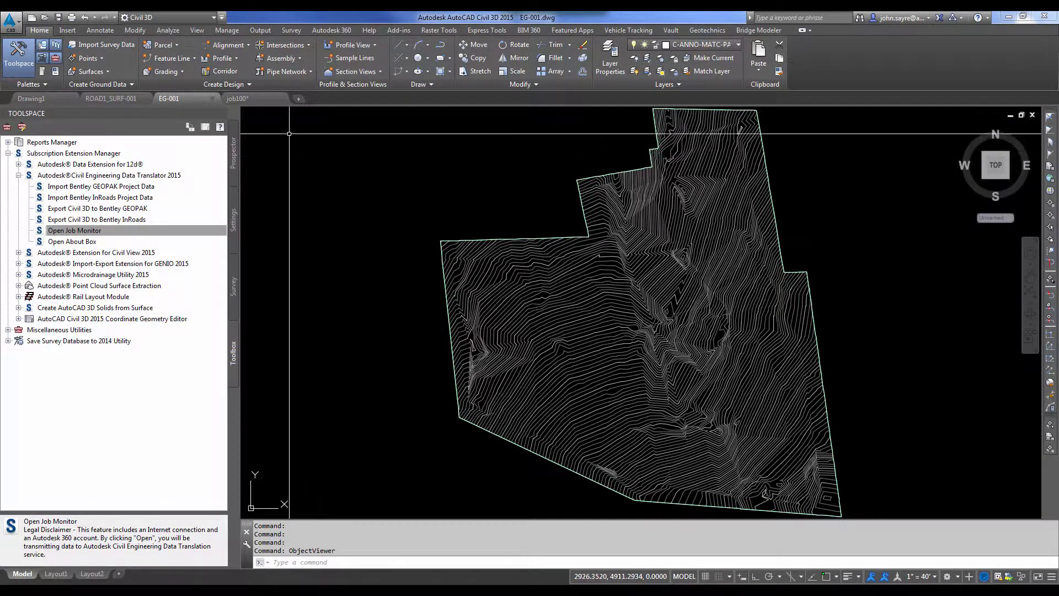
# Inspect the ROAD1_SURF-001 road surface in 3-D with Object Viewer.
pyautogui.click(113, 99)
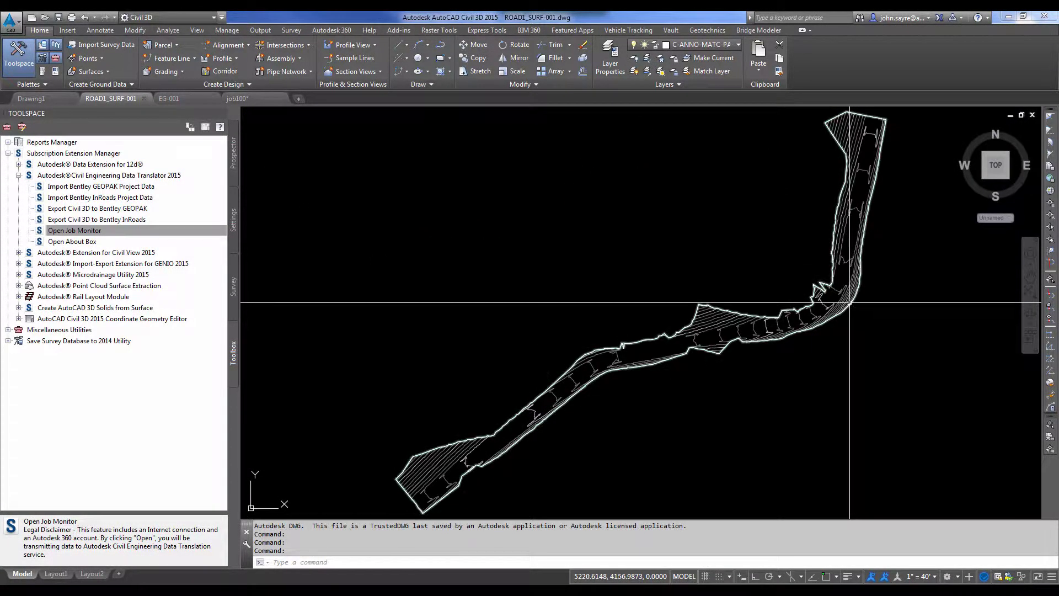
pyautogui.click(633, 354)
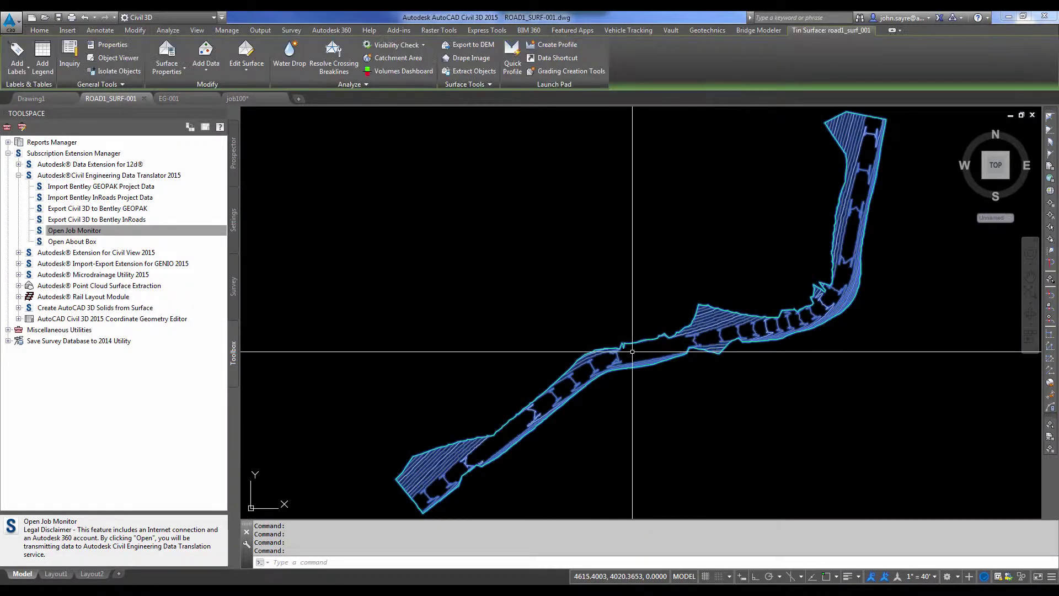
pyautogui.rightClick(634, 354)
pyautogui.click(640, 504)
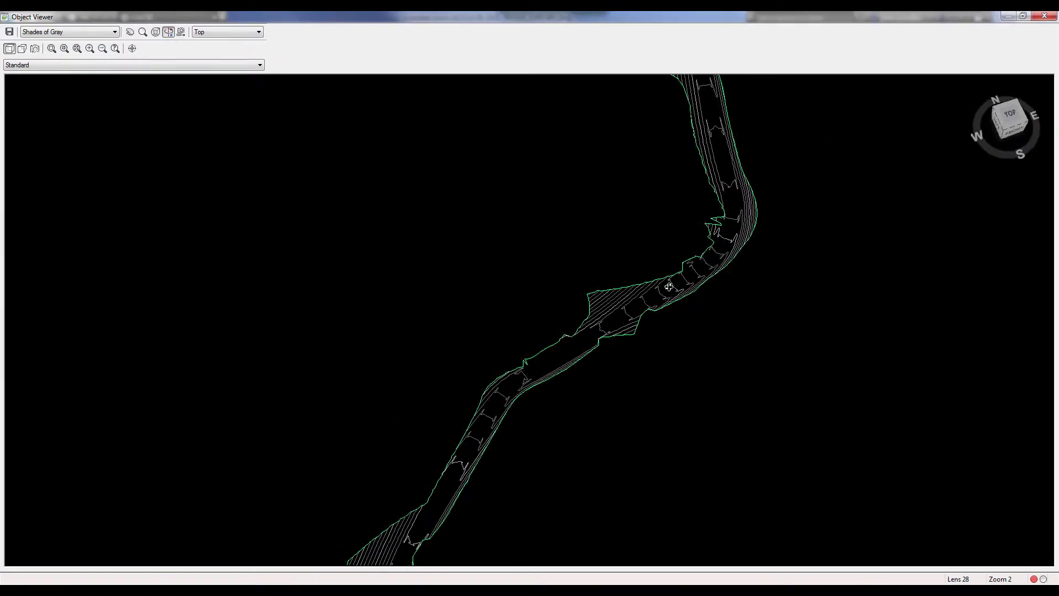
pyautogui.moveTo(668, 286); pyautogui.dragTo(688, 172)
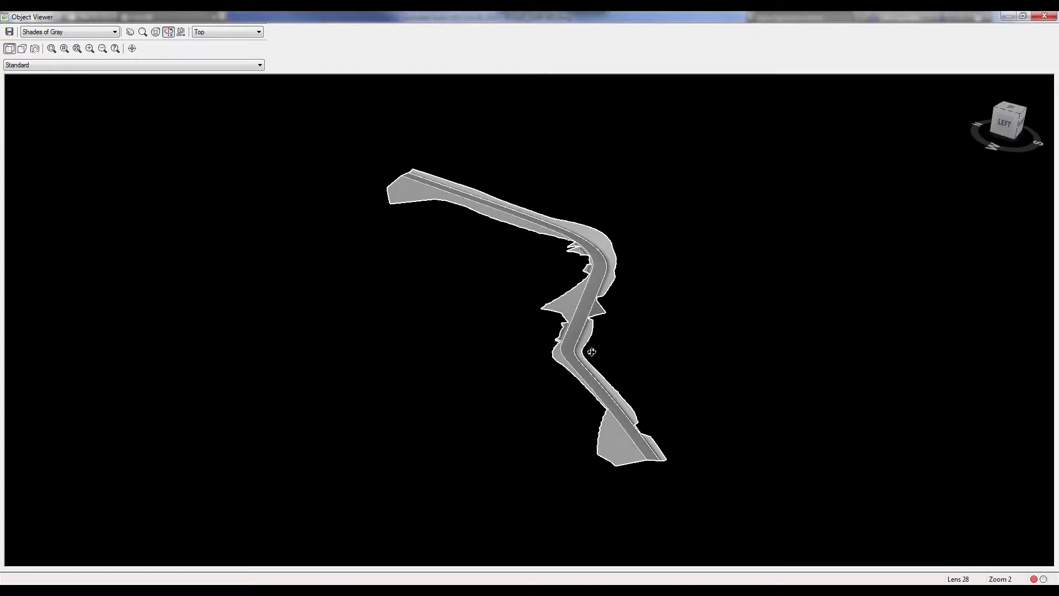
pyautogui.scroll(5, 592, 352)
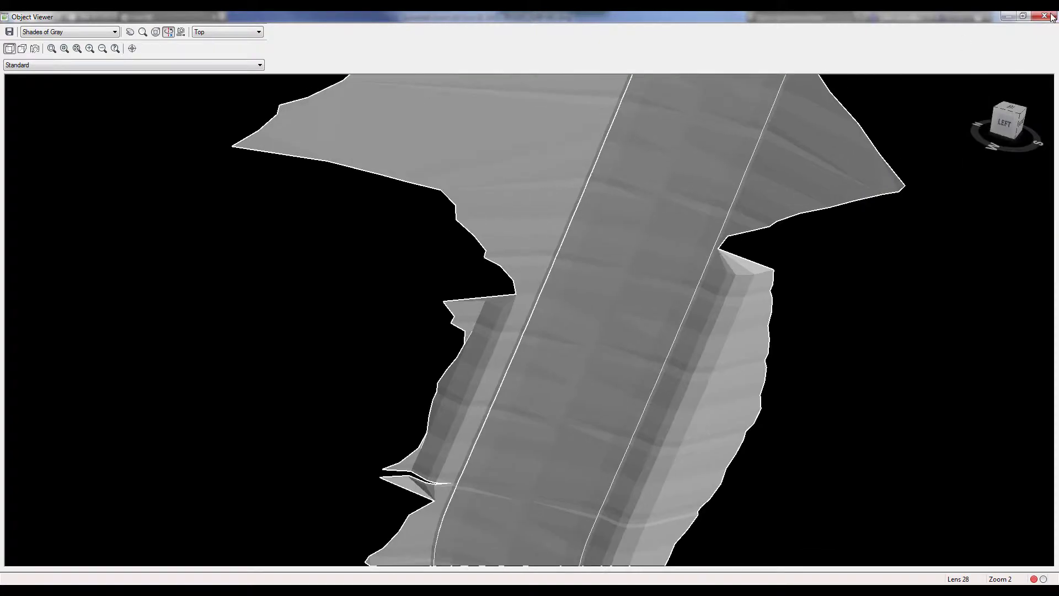
pyautogui.click(1052, 16)
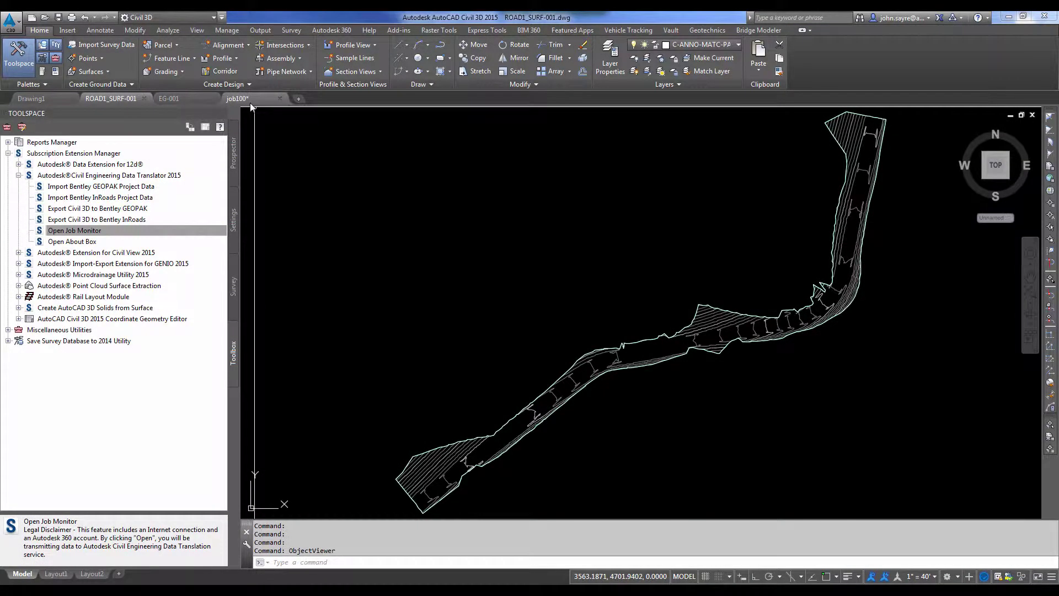
# Show the job100 drawing zoomed out over its branching alignments and profile views.
pyautogui.click(249, 99)
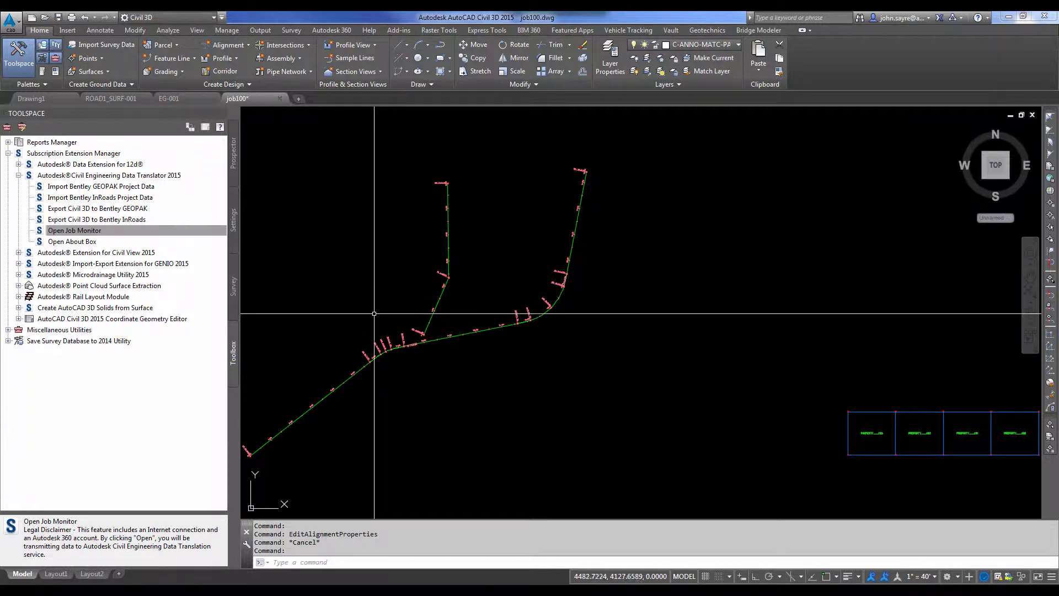
pyautogui.scroll(-2, 406, 350)
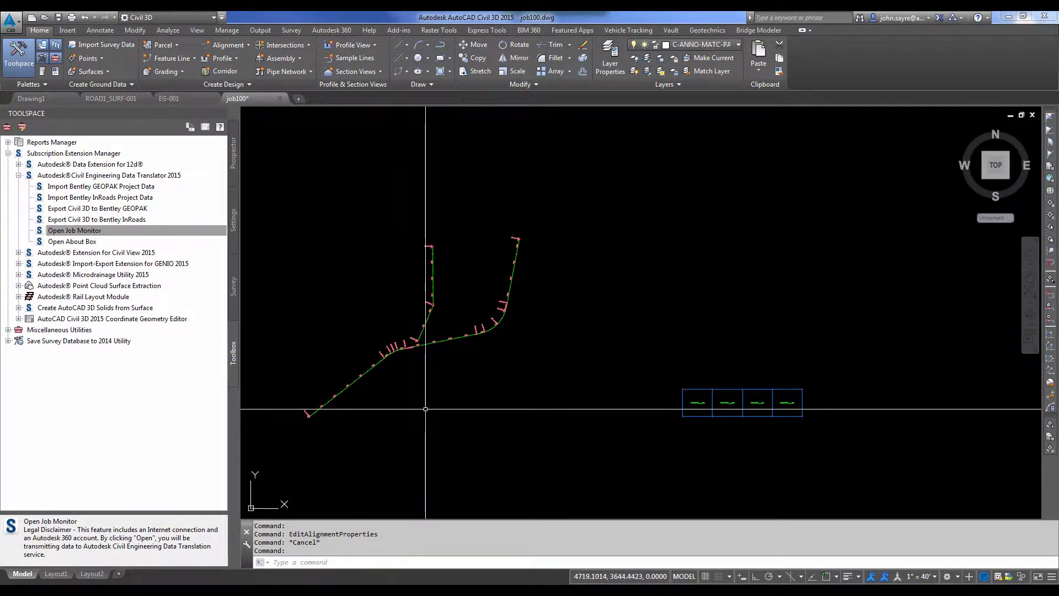
pyautogui.moveTo(423, 410)
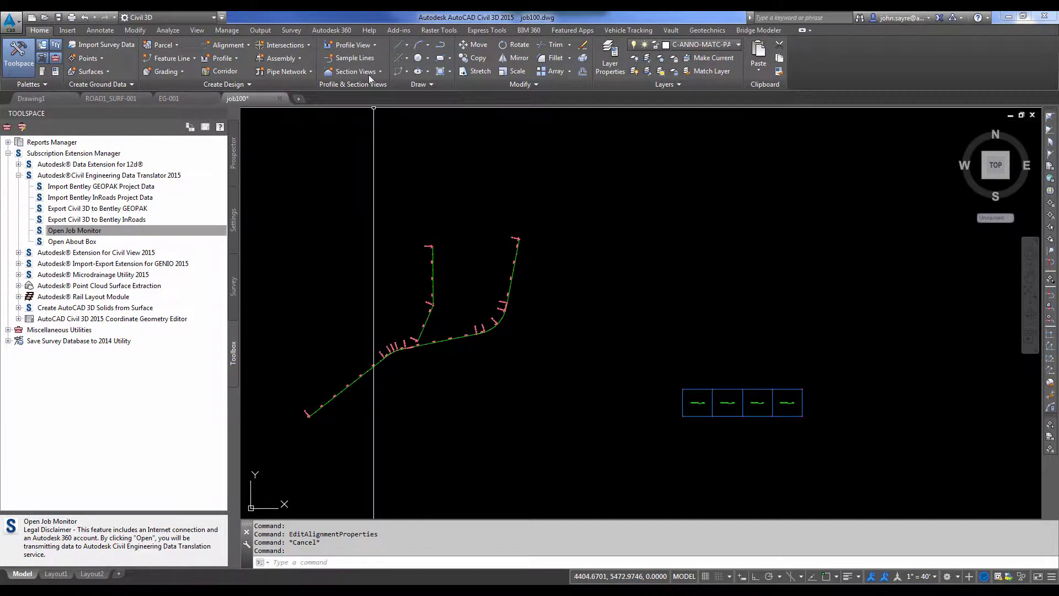
# Start a ROAD1 profile view with the Full Grid style, advancing to Profile Display Options.
pyautogui.click(375, 45)
pyautogui.click(364, 66)
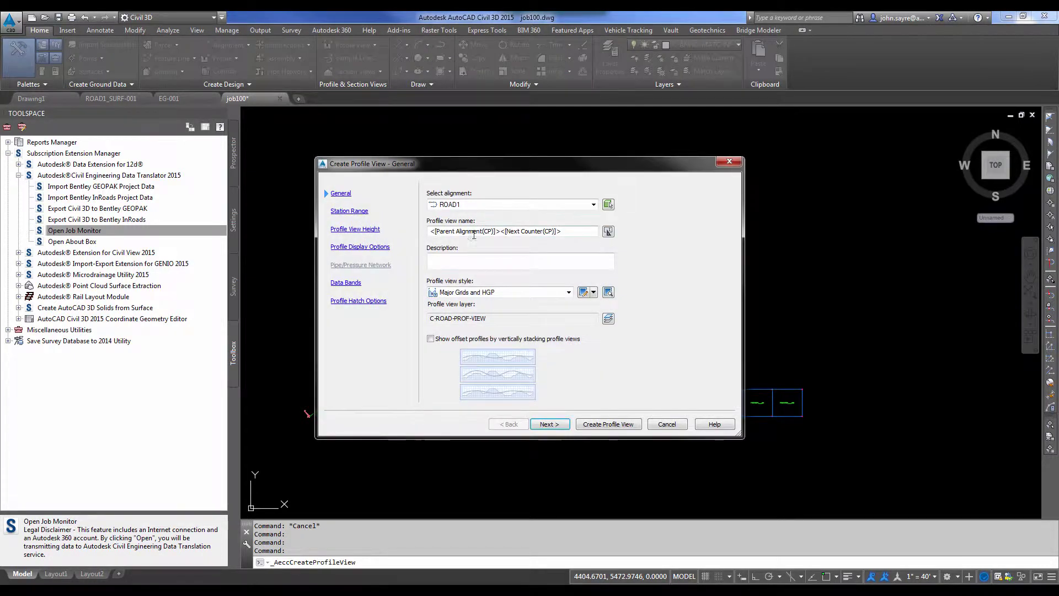
pyautogui.click(522, 292)
pyautogui.click(463, 327)
pyautogui.click(553, 424)
pyautogui.click(548, 428)
pyautogui.click(548, 428)
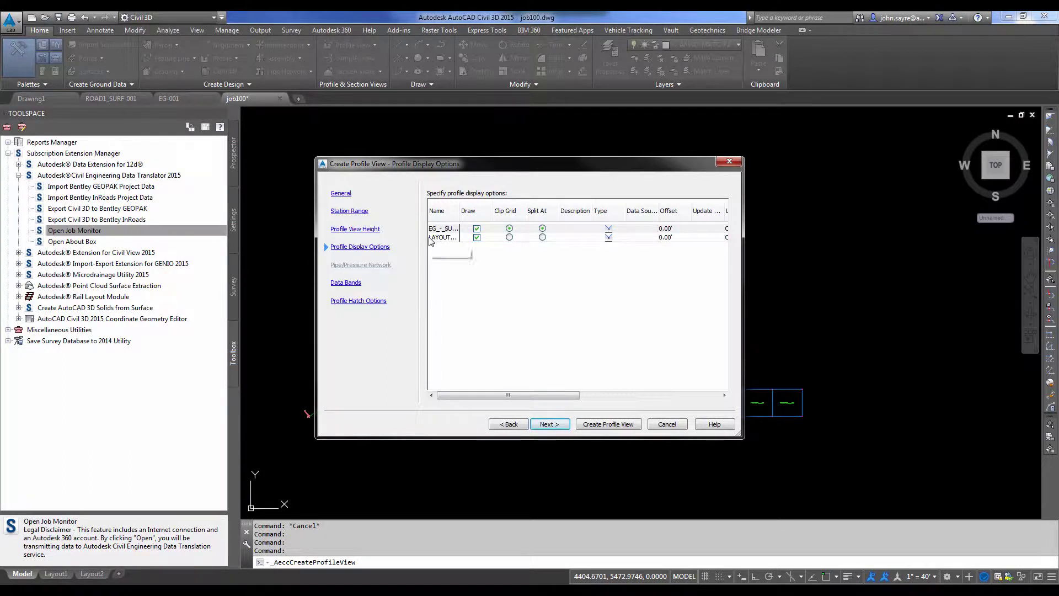
# Give the LAYOUT profile the Design Profile style and the Complete label set.
pyautogui.moveTo(508, 395); pyautogui.dragTo(616, 397)
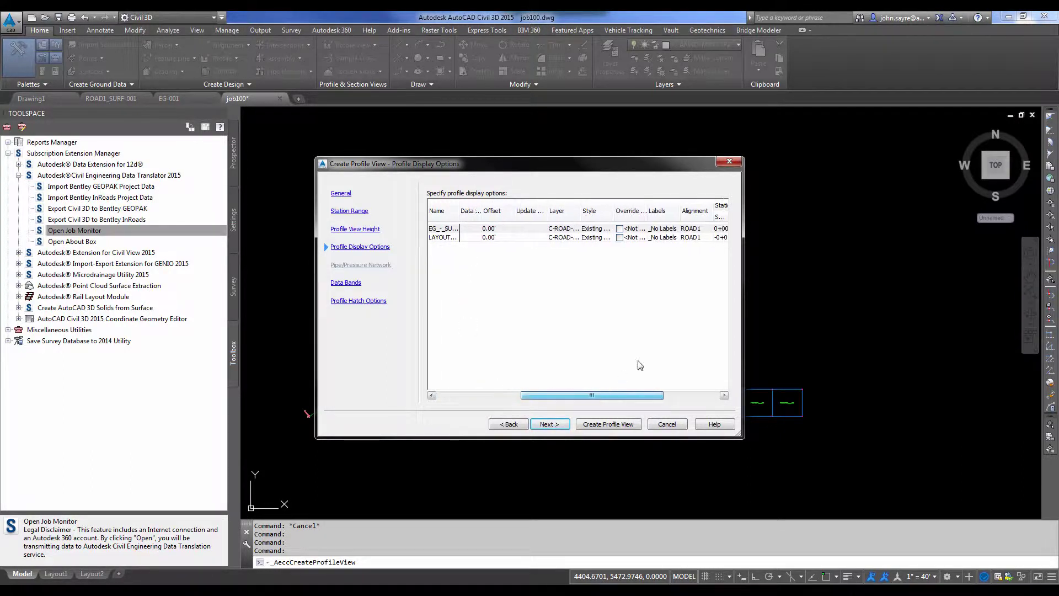
pyautogui.click(597, 237)
pyautogui.click(552, 296)
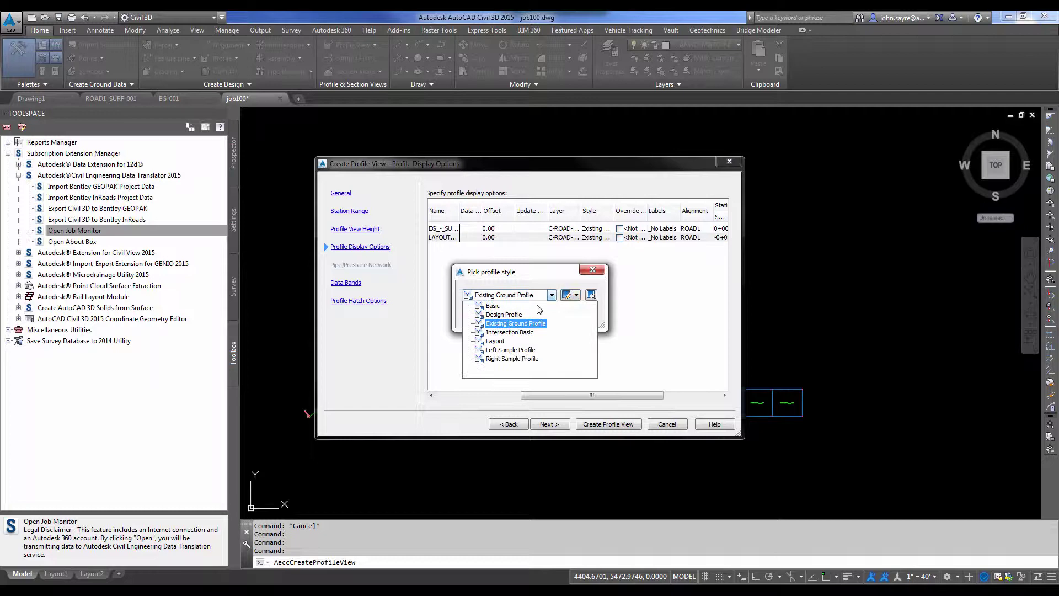
pyautogui.click(486, 314)
pyautogui.click(482, 316)
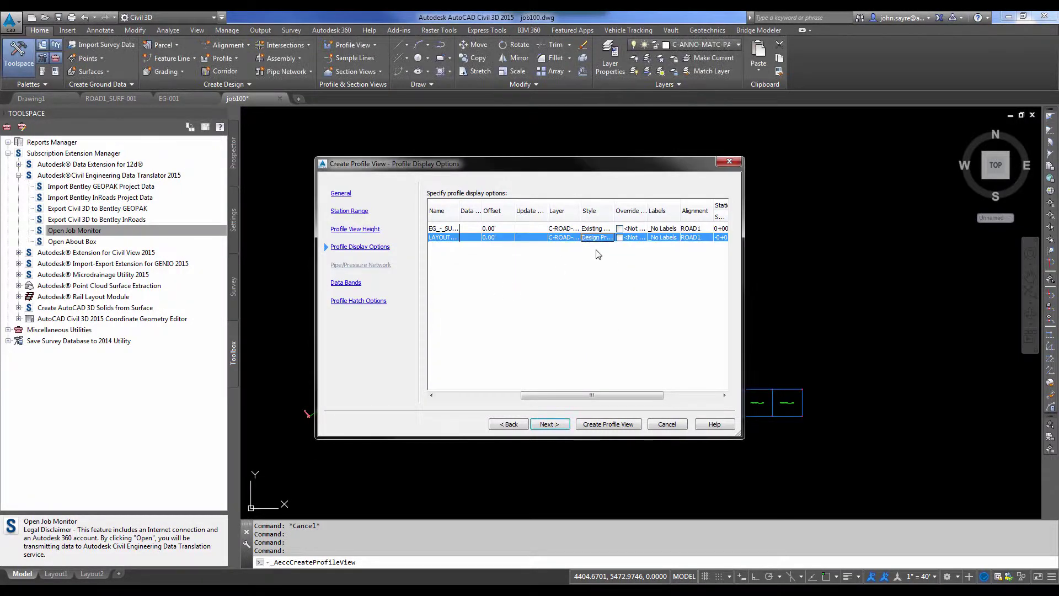
pyautogui.click(665, 238)
pyautogui.click(552, 295)
pyautogui.click(497, 309)
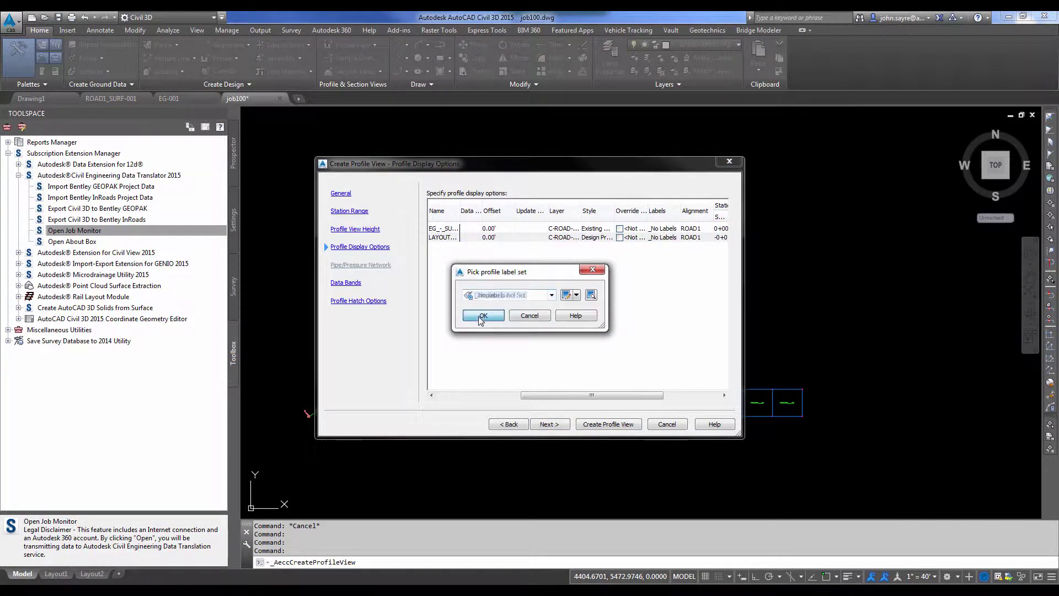
pyautogui.click(483, 315)
pyautogui.click(604, 424)
pyautogui.click(607, 302)
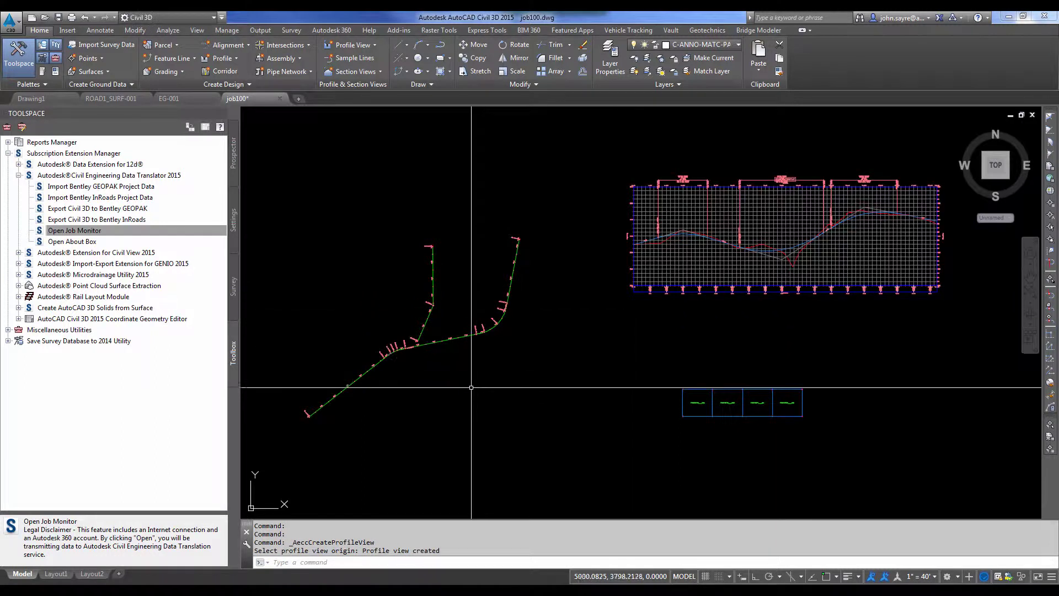